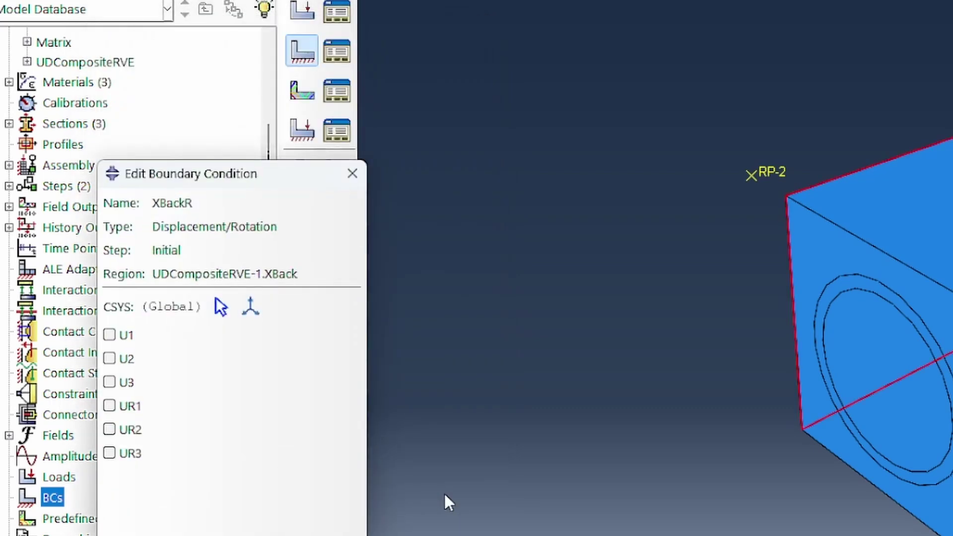
Step: Restrain U1 in the XBackR boundary condition and accept it
{"action": "left_click", "coordinate": [110, 335]}
{"action": "key", "text": "Return"}
Step: Create a Displacement/Rotation boundary condition named YBackR in the Initial step, restraining U2 on set UDCompositeRVE-1.YBase
{"action": "double_click", "coordinate": [67, 496]}
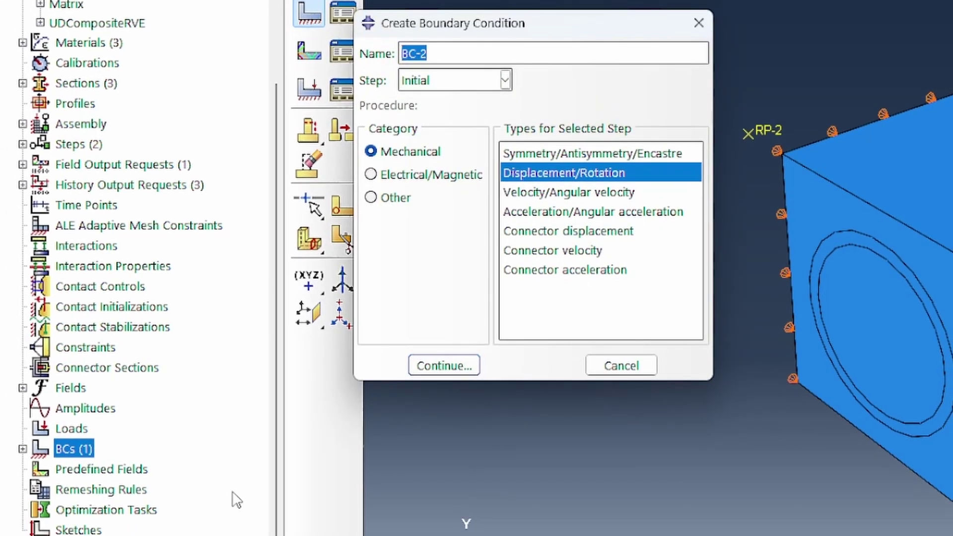
{"action": "type", "text": "YBackR"}
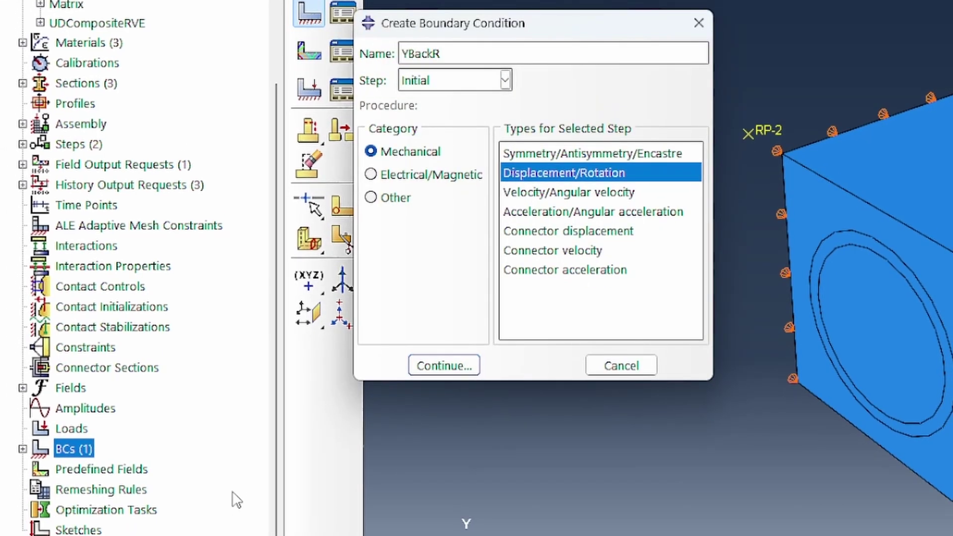
{"action": "key", "text": "Return"}
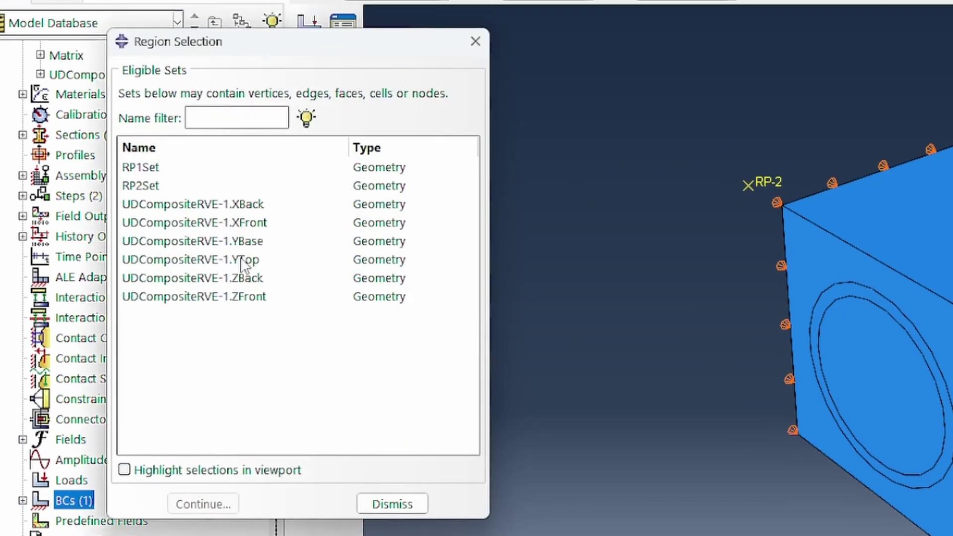
{"action": "left_click", "coordinate": [248, 243]}
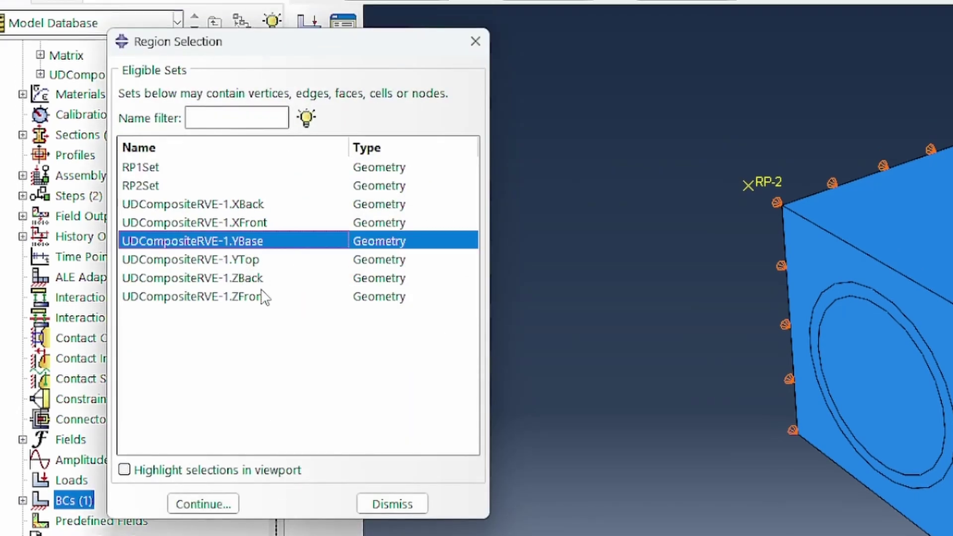
{"action": "left_click", "coordinate": [204, 502]}
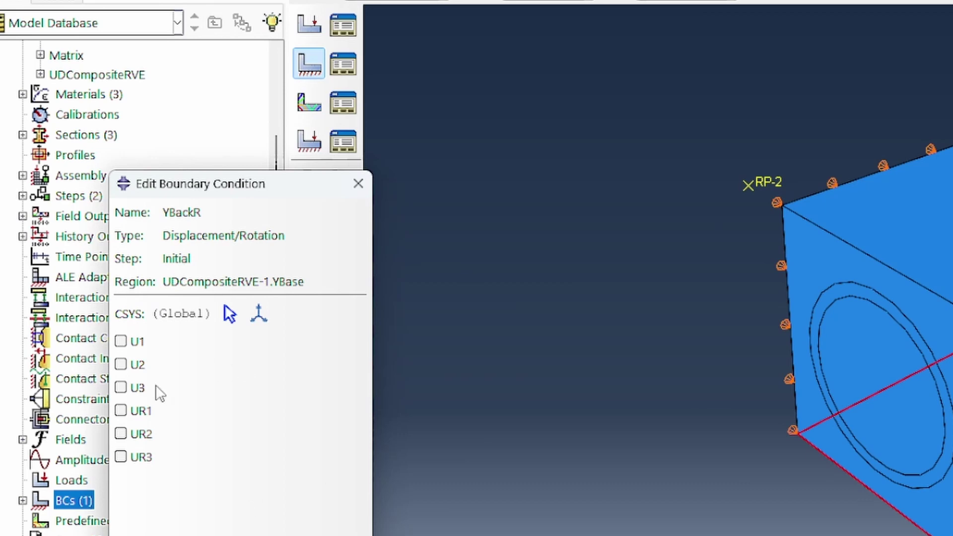
{"action": "left_click", "coordinate": [140, 367]}
{"action": "key", "text": "Return"}
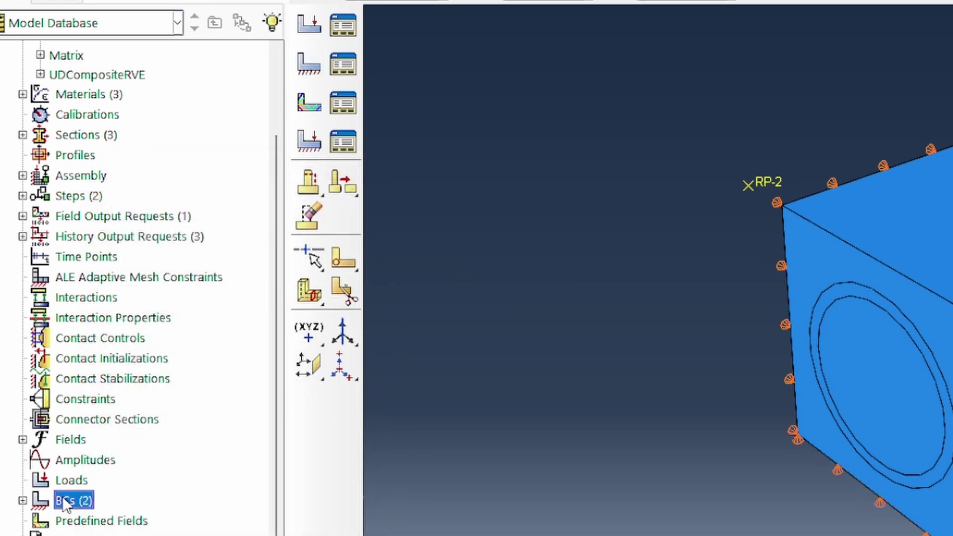
Step: Create a Displacement/Rotation boundary condition named ZBackR in the Initial step, restraining U3 on set UDCompositeRVE-1.ZBack
{"action": "double_click", "coordinate": [74, 501]}
{"action": "type", "text": "ZBackR"}
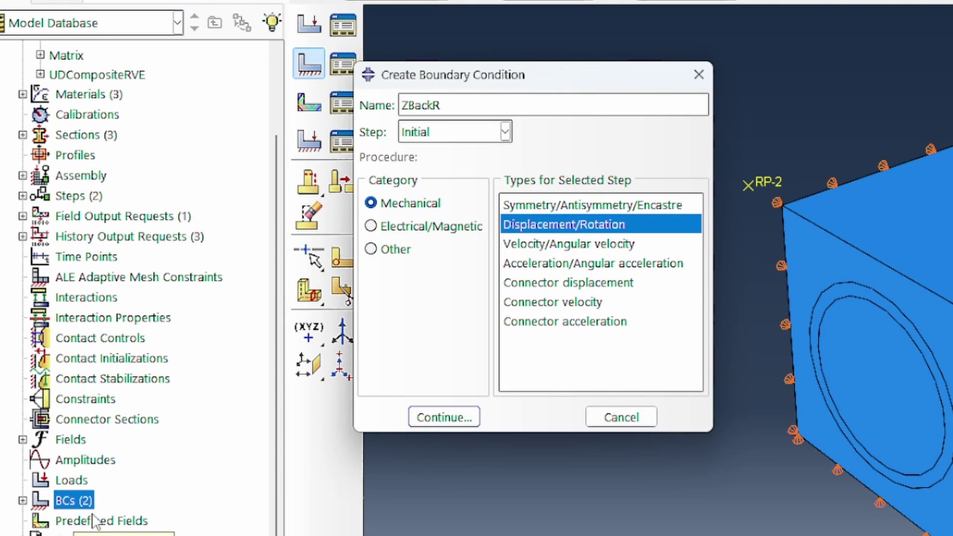
{"action": "key", "text": "Return"}
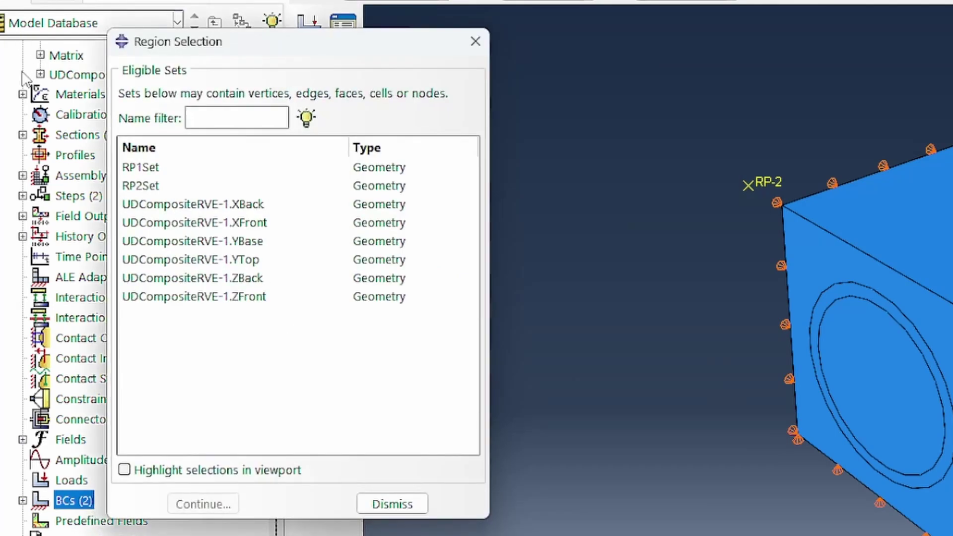
{"action": "left_click", "coordinate": [244, 278]}
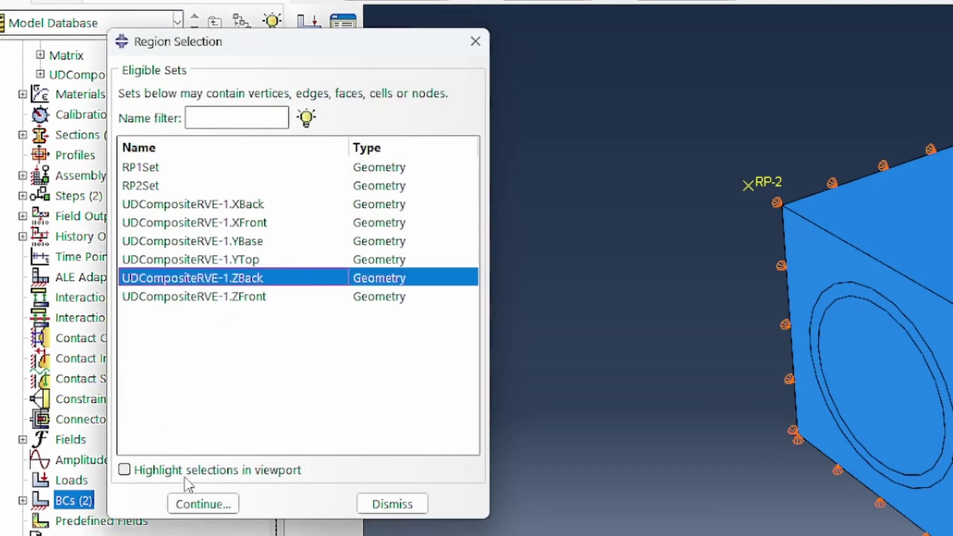
{"action": "left_click", "coordinate": [204, 504]}
{"action": "left_click", "coordinate": [120, 388]}
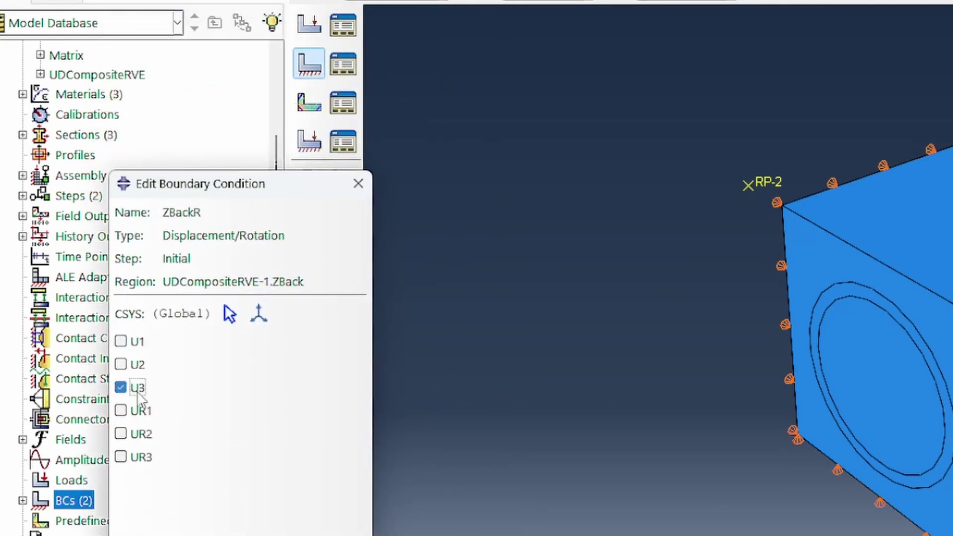
{"action": "key", "text": "Return"}
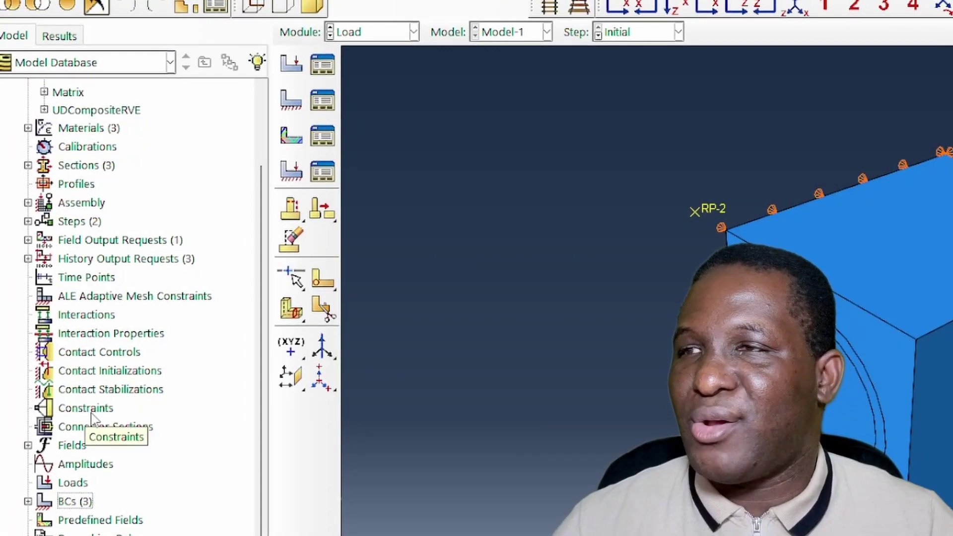
Step: Start a new constraint of type Equation named XEquation
{"action": "left_click", "coordinate": [87, 408]}
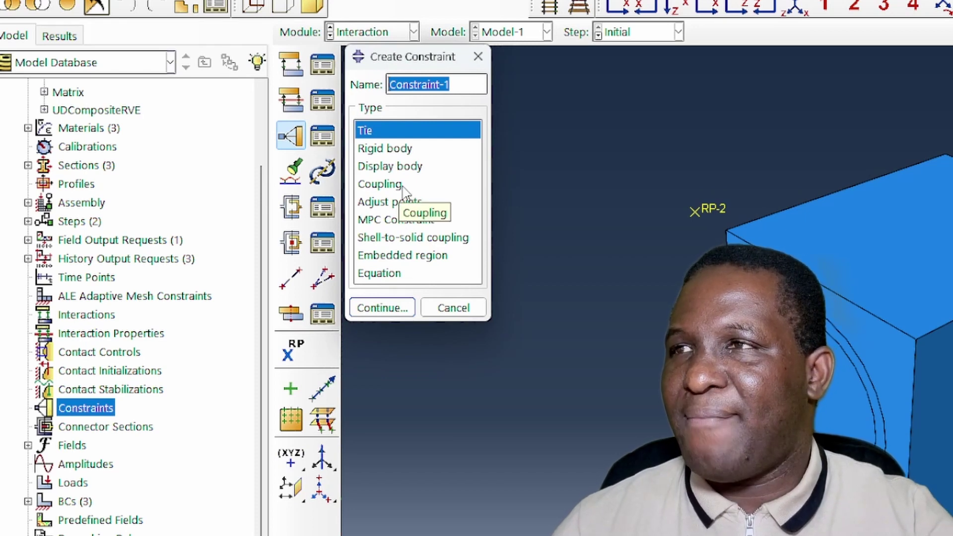
{"action": "type", "text": "xc"}
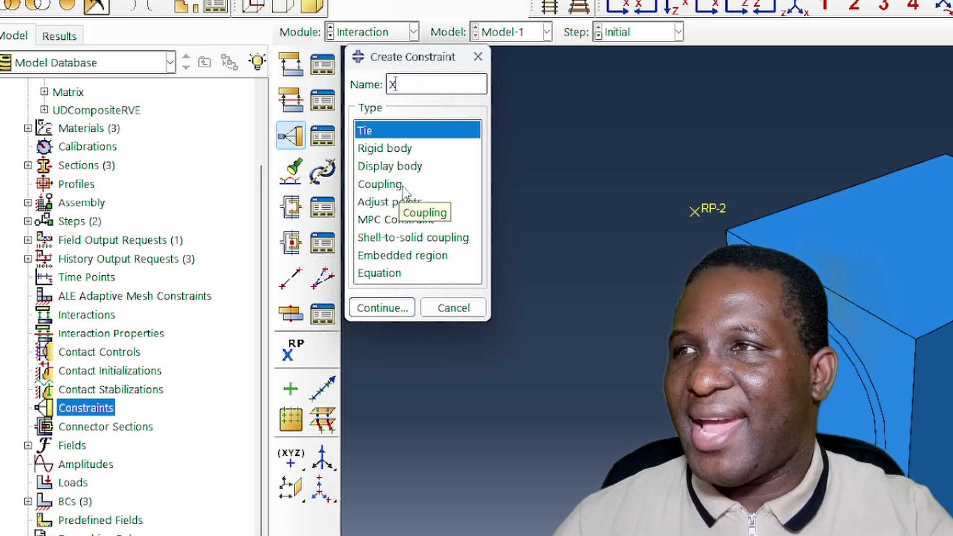
{"action": "type", "text": "quation"}
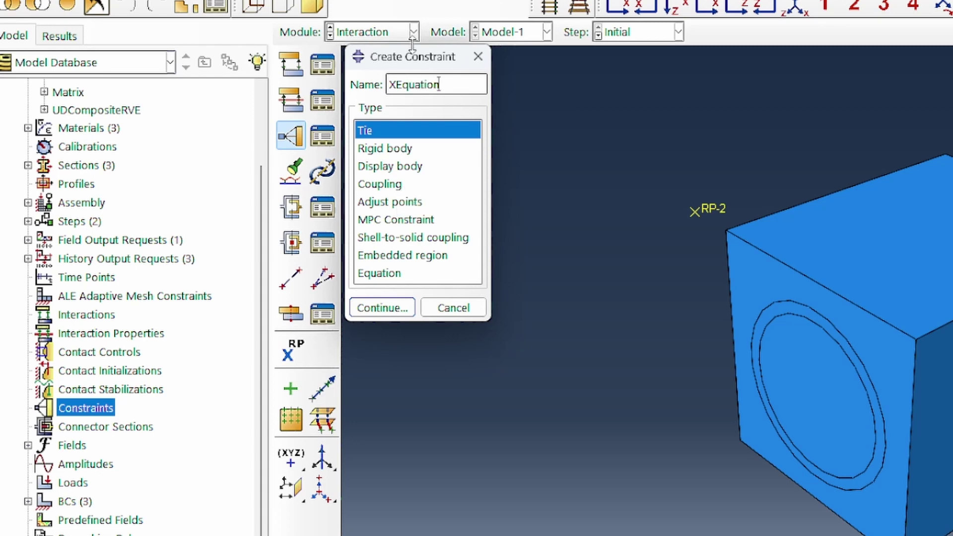
{"action": "left_click", "coordinate": [382, 273]}
{"action": "left_click", "coordinate": [382, 308]}
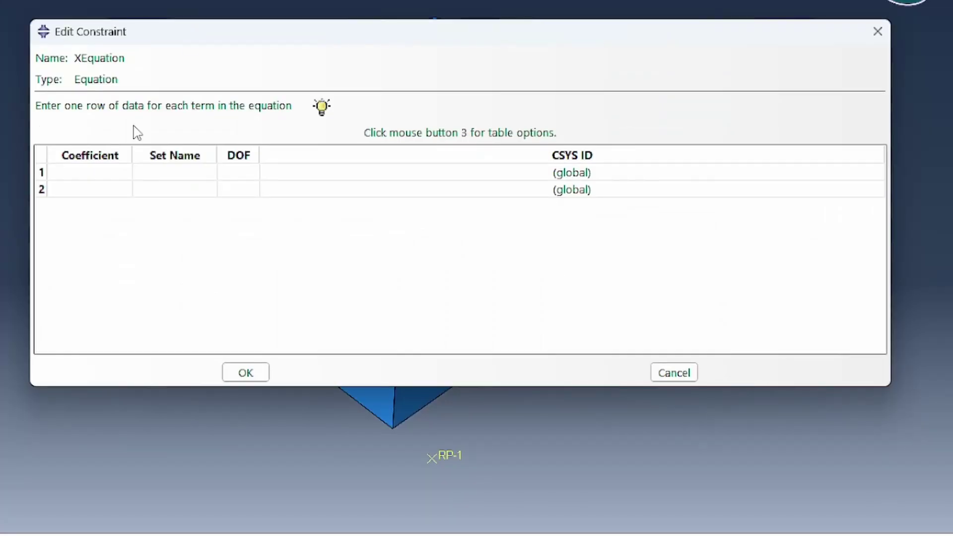
Step: Give the first XEquation term coefficient 1 and set RP1Set, and enter DOF 1 for both terms
{"action": "left_click", "coordinate": [119, 189]}
{"action": "key", "text": "Up"}
{"action": "type", "text": "1"}
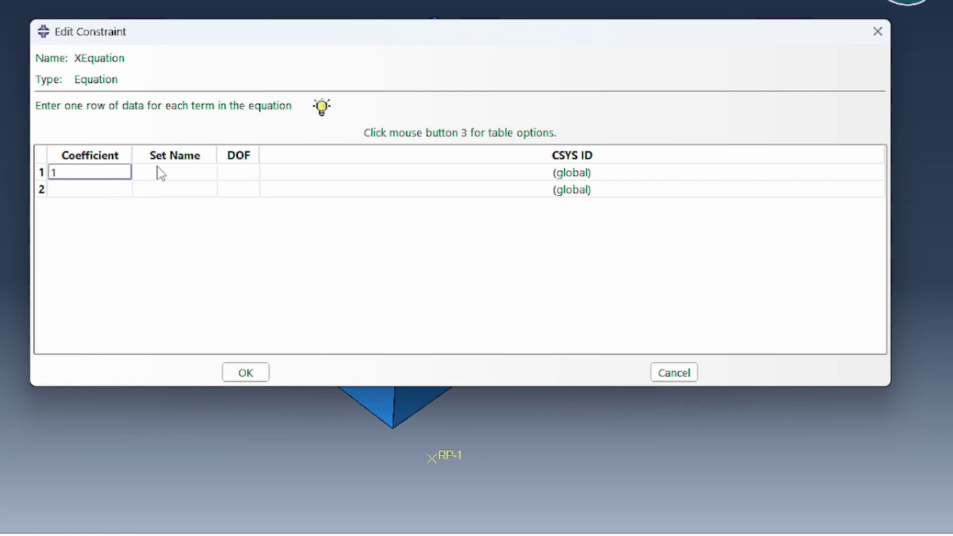
{"action": "left_click", "coordinate": [159, 172]}
{"action": "left_click", "coordinate": [309, 172]}
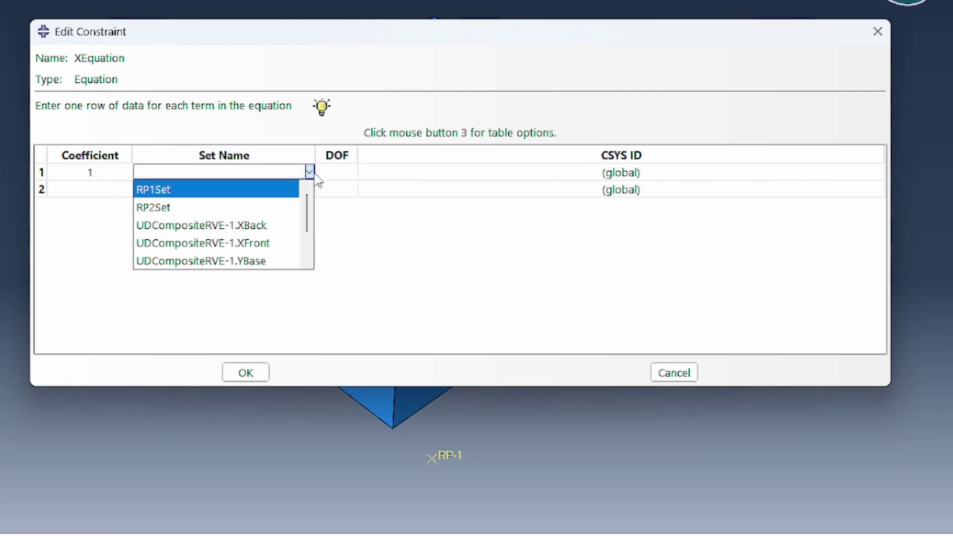
{"action": "key", "text": "Up"}
{"action": "key", "text": "Return"}
{"action": "left_click", "coordinate": [347, 178]}
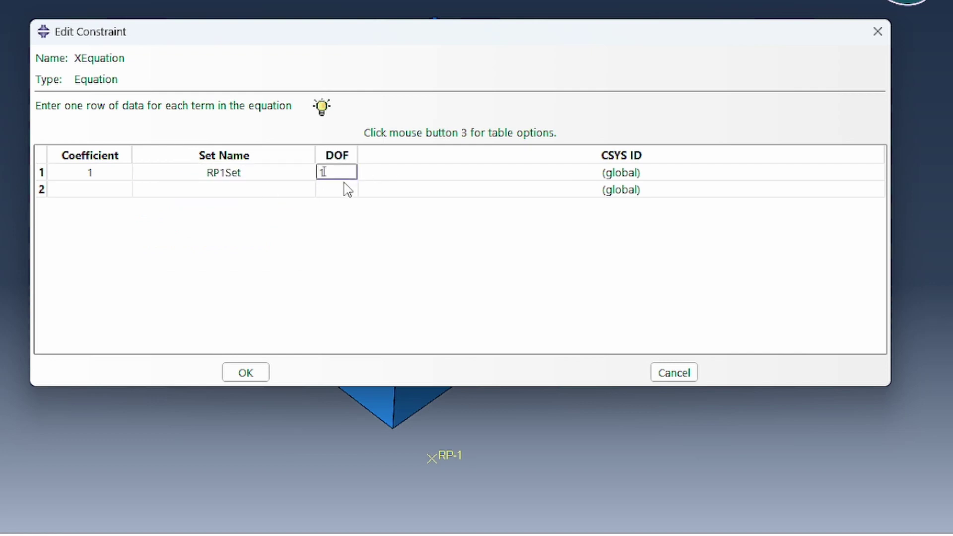
{"action": "left_click", "coordinate": [334, 194]}
Step: Change the first XEquation term's set to UDCompositeRVE-1.XFront
{"action": "left_click", "coordinate": [277, 194]}
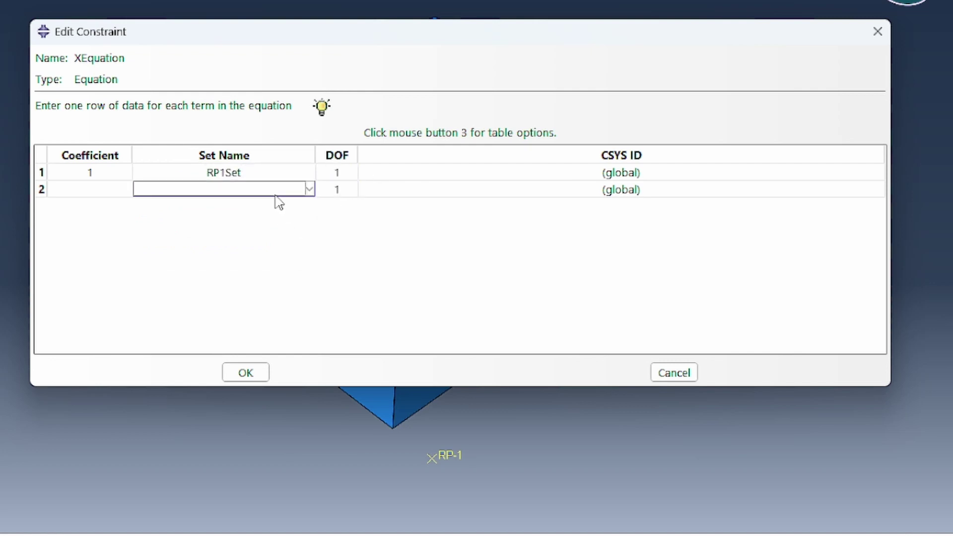
{"action": "left_click", "coordinate": [276, 193]}
{"action": "left_click", "coordinate": [281, 177]}
{"action": "left_click", "coordinate": [283, 176]}
{"action": "left_click", "coordinate": [283, 177]}
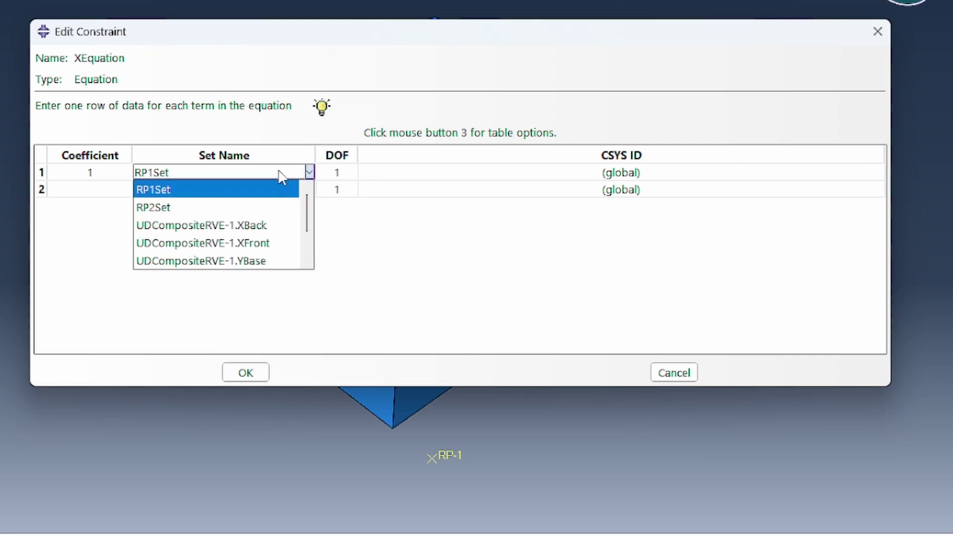
{"action": "left_click", "coordinate": [266, 244]}
Step: Assign RP1Set with coefficient -1 to the second XEquation term and accept the constraint
{"action": "left_click", "coordinate": [285, 194]}
{"action": "left_click", "coordinate": [284, 193]}
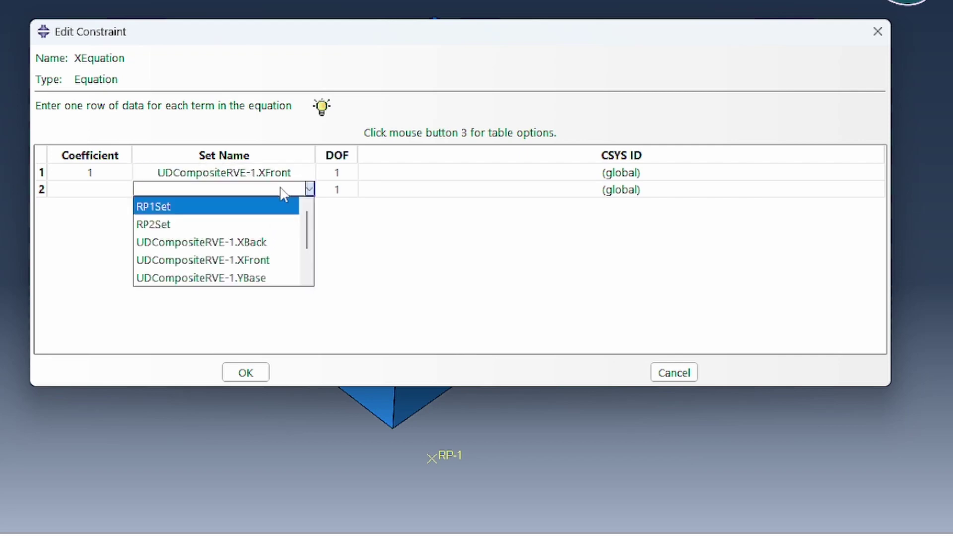
{"action": "left_click", "coordinate": [214, 208]}
{"action": "left_click", "coordinate": [109, 189]}
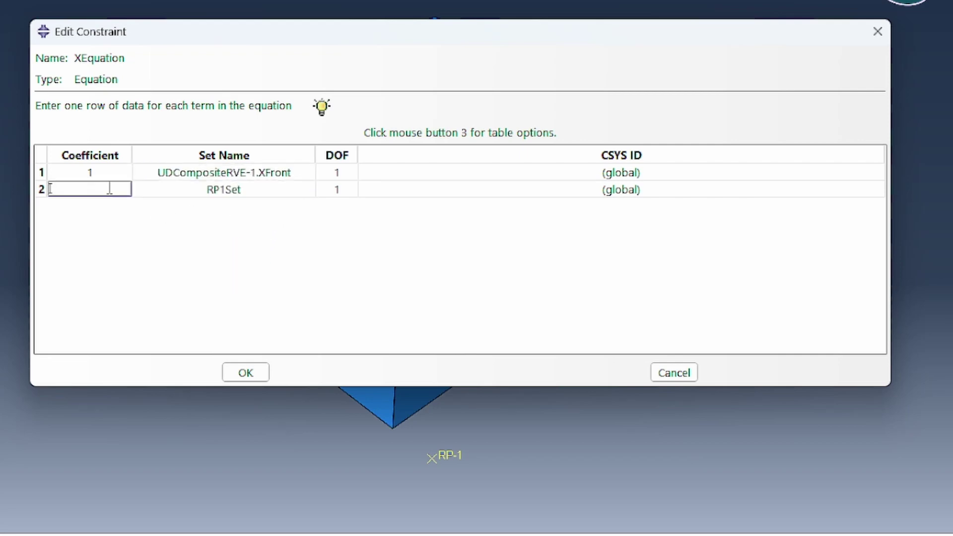
{"action": "type", "text": "-1"}
{"action": "key", "text": "Return"}
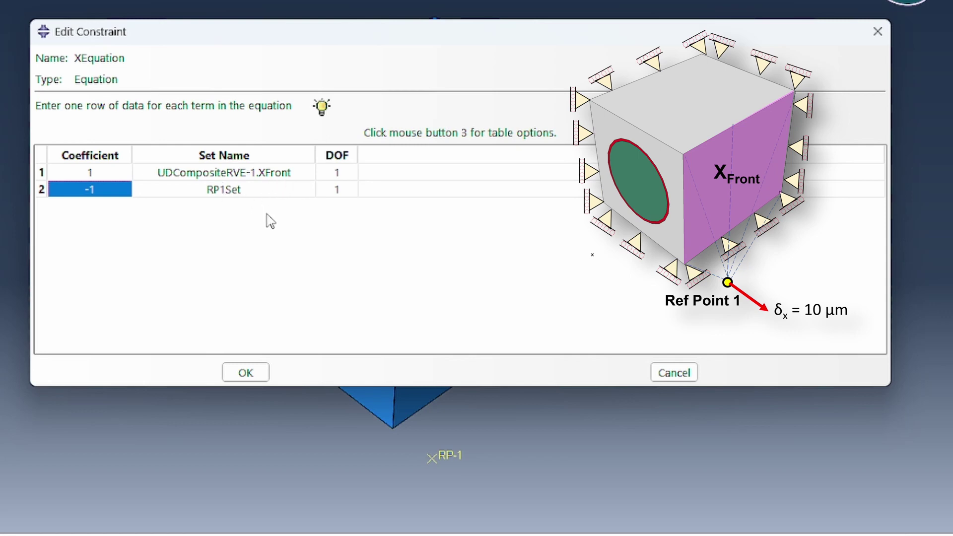
{"action": "left_click", "coordinate": [245, 376]}
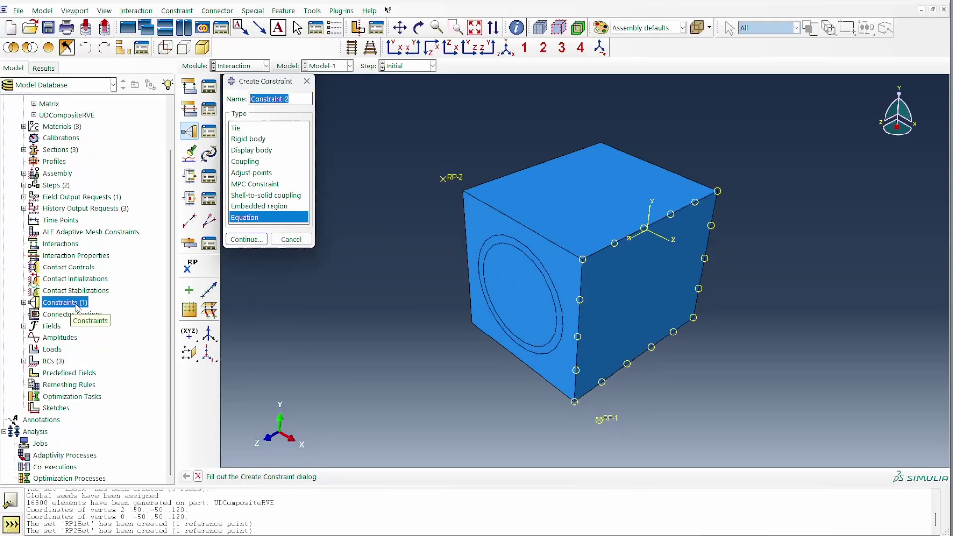
Step: Start another constraint of type Equation named YEquation
{"action": "type", "text": "YConst"}
{"action": "key", "text": "BackSpace"}
{"action": "key", "text": "BackSpace"}
{"action": "key", "text": "BackSpace"}
{"action": "key", "text": "BackSpace"}
{"action": "key", "text": "BackSpace"}
{"action": "type", "text": "Equation"}
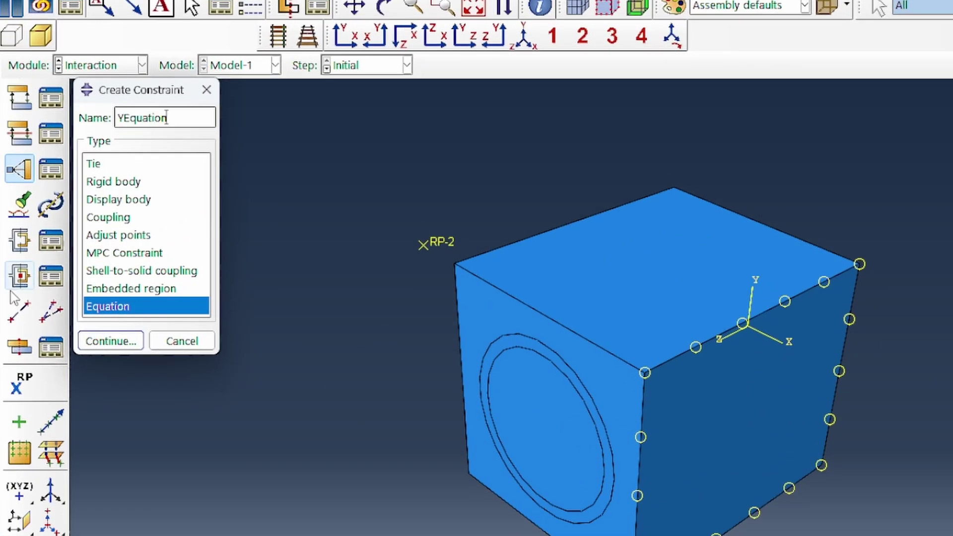
{"action": "left_click", "coordinate": [121, 344]}
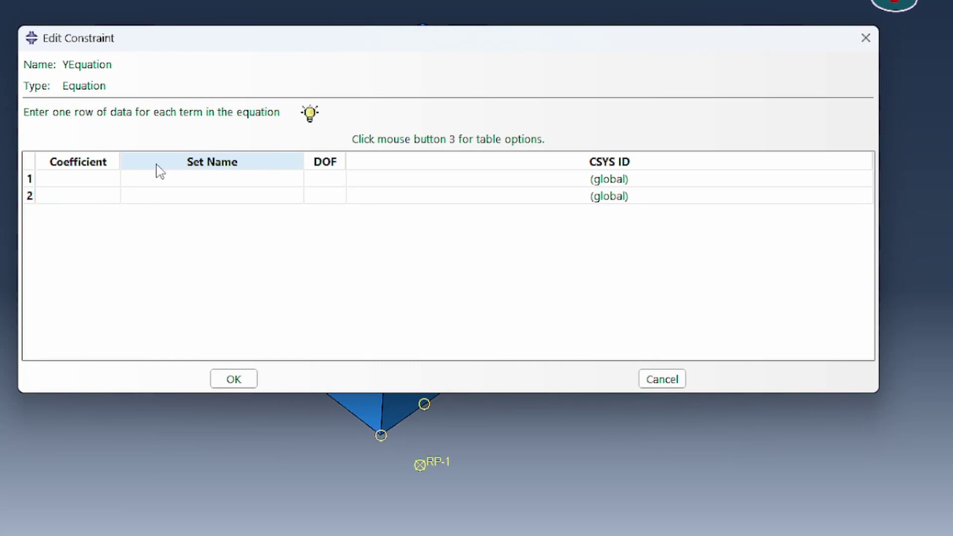
Step: Define the first YEquation term with coefficient 1, set UDCompositeRVE-1.YTop and DOF 2
{"action": "left_click", "coordinate": [102, 180]}
{"action": "type", "text": "1"}
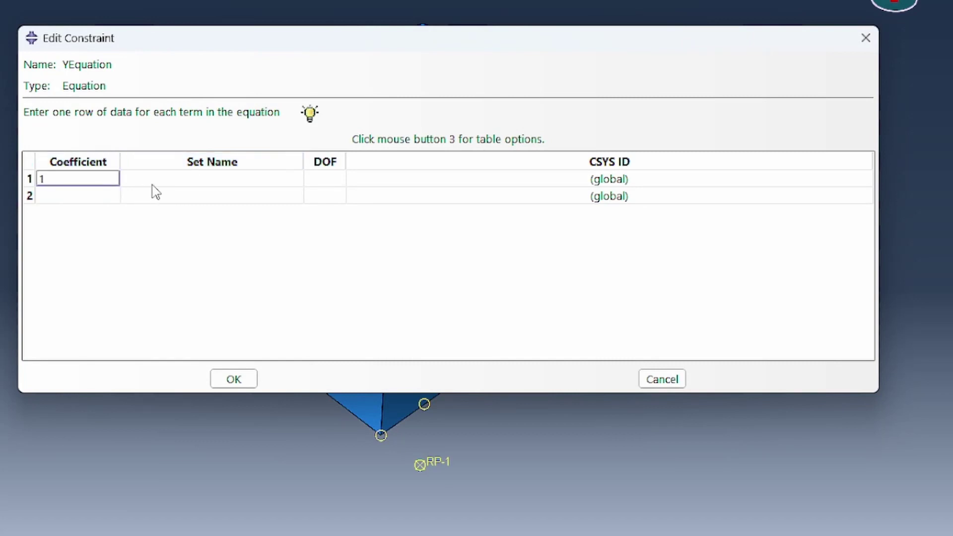
{"action": "left_click", "coordinate": [168, 180]}
{"action": "left_click", "coordinate": [168, 180]}
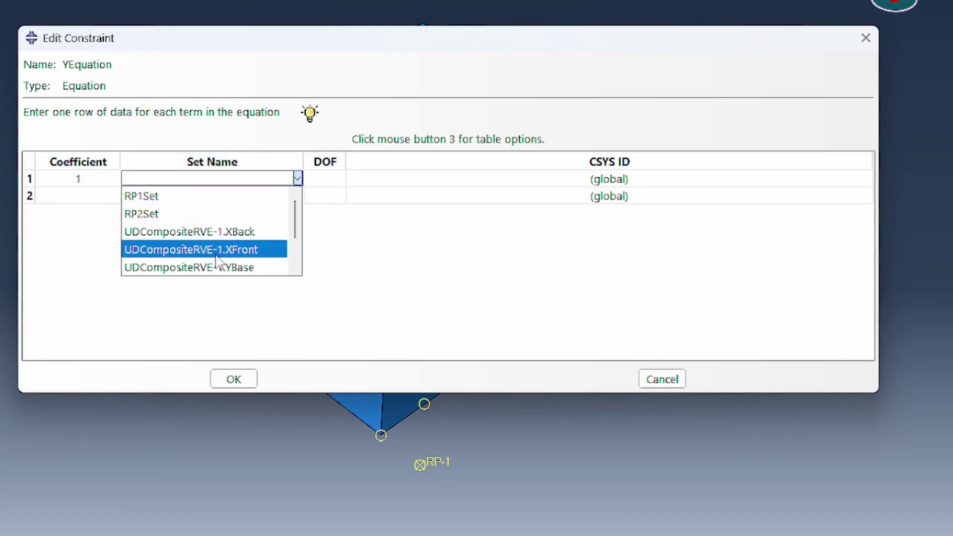
{"action": "scroll", "coordinate": [224, 268], "scroll_direction": "down", "scroll_amount": 1}
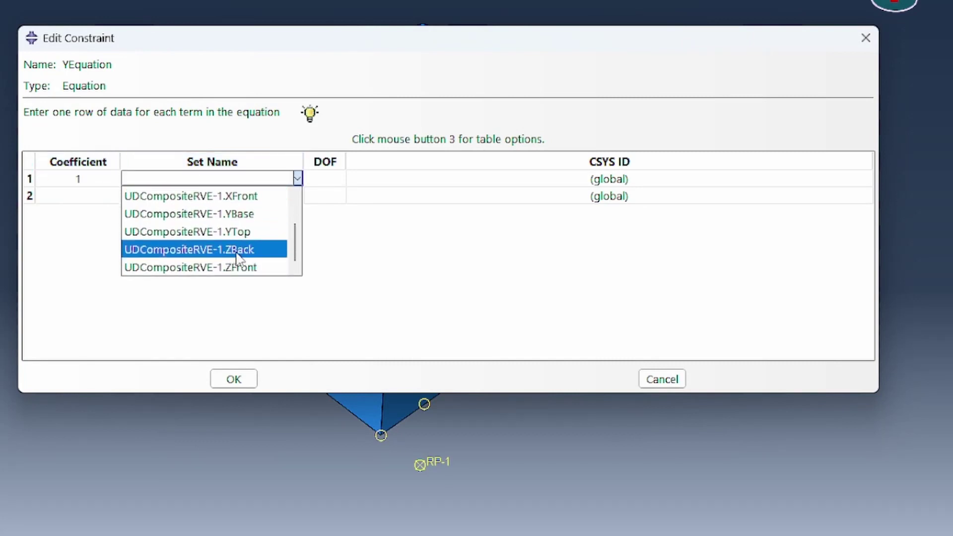
{"action": "left_click", "coordinate": [249, 232]}
{"action": "left_click", "coordinate": [326, 179]}
{"action": "type", "text": "2"}
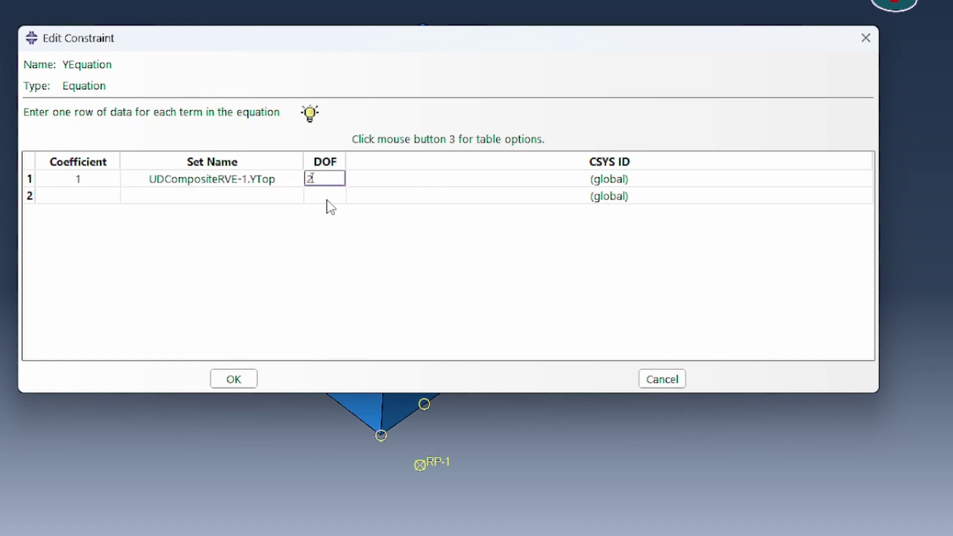
Step: Define the second YEquation term with coefficient -1, set RP2Set and DOF 2, and accept the constraint
{"action": "left_click", "coordinate": [322, 197]}
{"action": "type", "text": "2"}
{"action": "left_click", "coordinate": [263, 196]}
{"action": "left_click", "coordinate": [259, 198]}
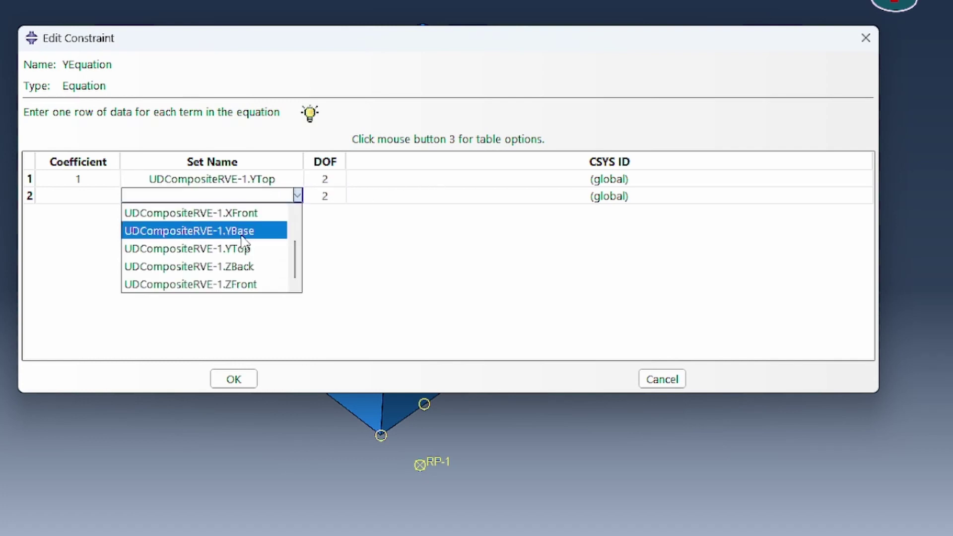
{"action": "scroll", "coordinate": [248, 231], "scroll_direction": "up", "scroll_amount": 1}
{"action": "left_click", "coordinate": [226, 232]}
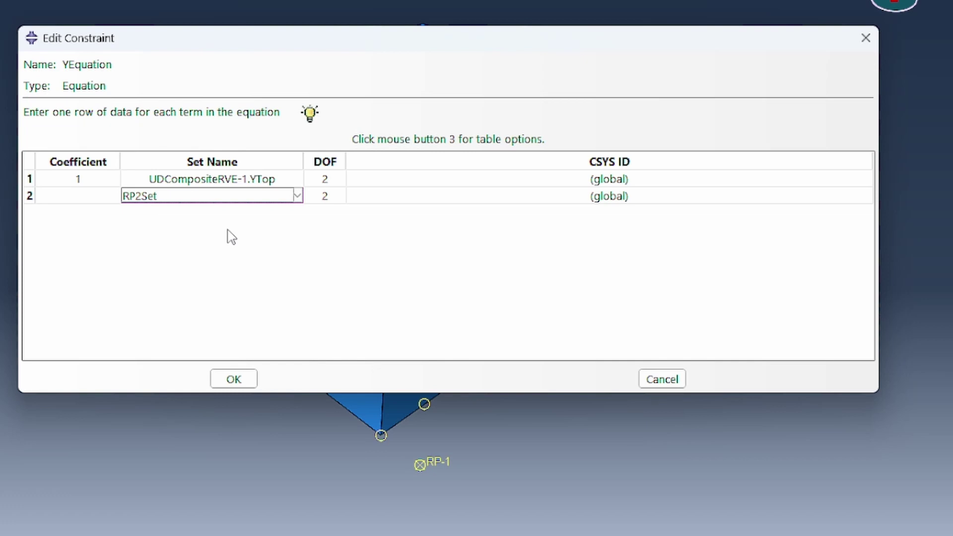
{"action": "left_click", "coordinate": [78, 196]}
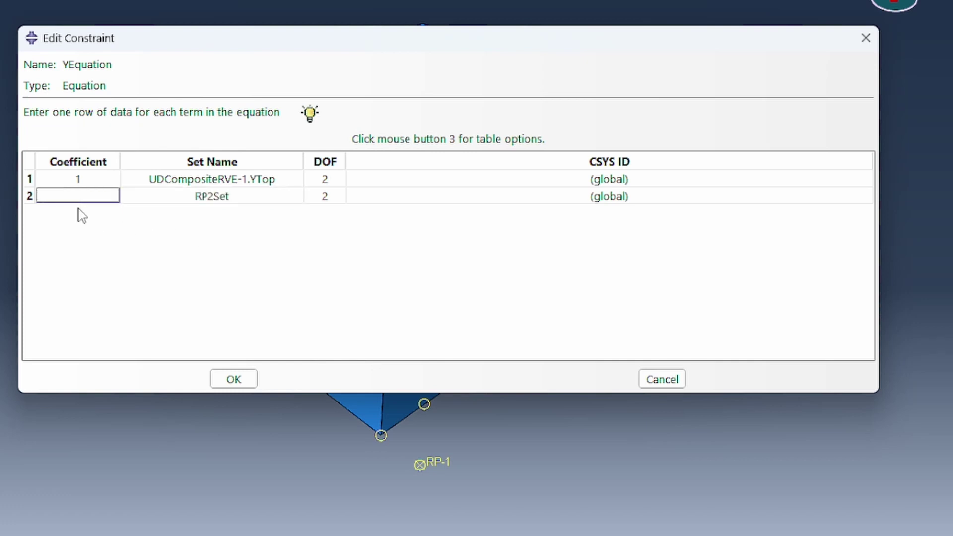
{"action": "type", "text": "-1"}
{"action": "key", "text": "Return"}
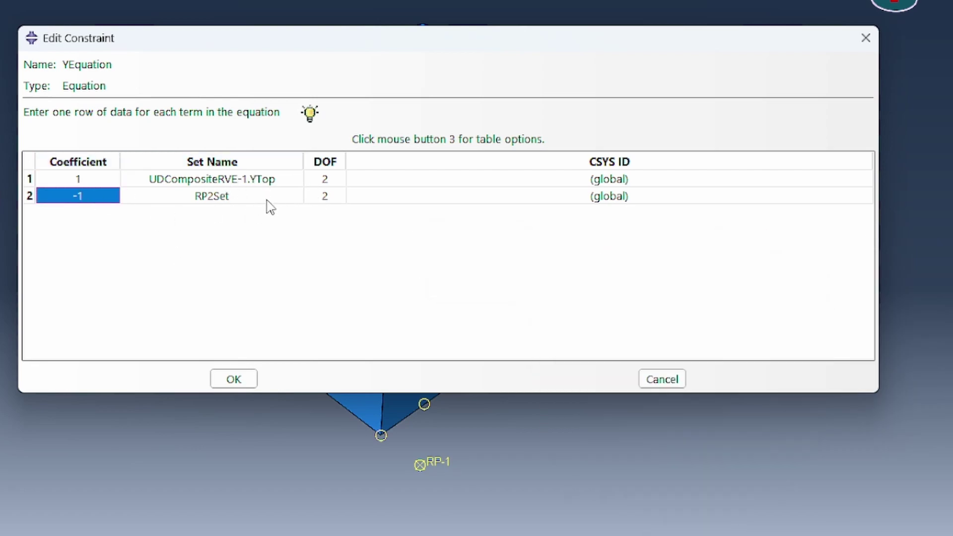
{"action": "left_click", "coordinate": [237, 379]}
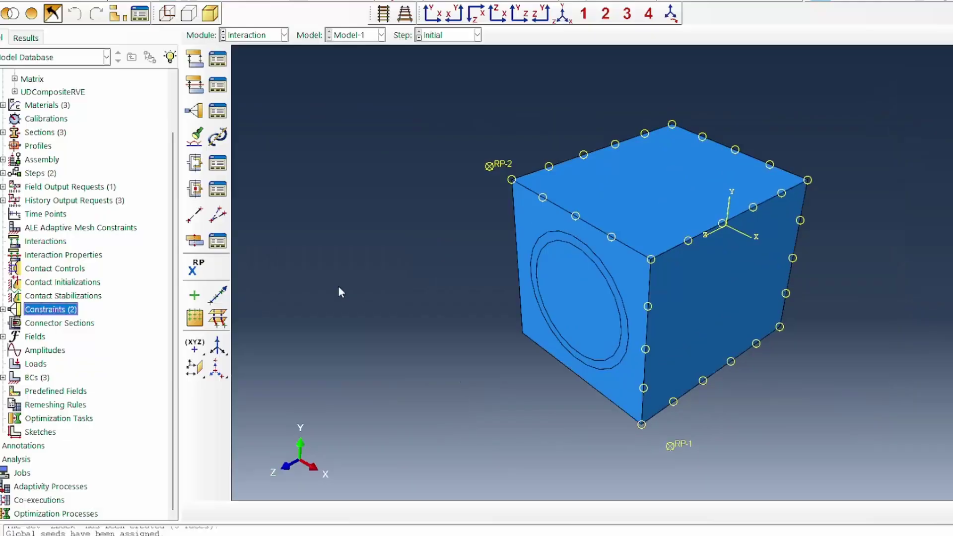
Step: Start another constraint of type Equation named ZEquation
{"action": "double_click", "coordinate": [69, 310]}
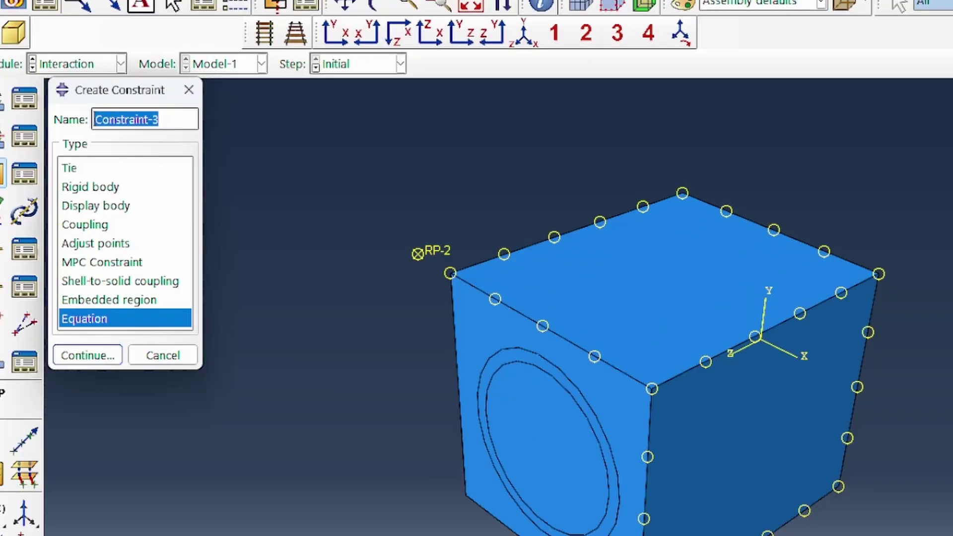
{"action": "type", "text": "ZEquation"}
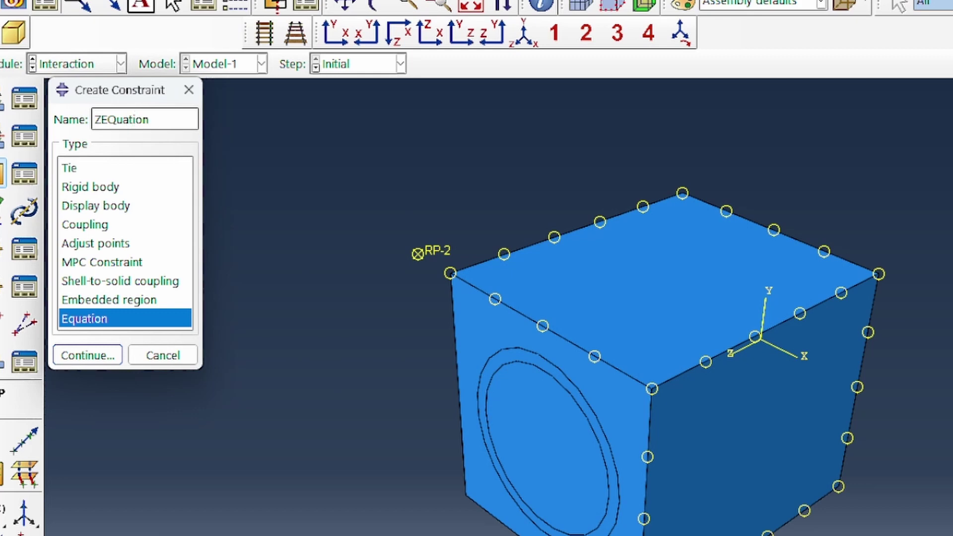
{"action": "left_click", "coordinate": [87, 356]}
Step: Define the first ZEquation term with coefficient 1, set UDCompositeRVE-1.ZFront and DOF 3
{"action": "left_click", "coordinate": [337, 360]}
{"action": "type", "text": "1"}
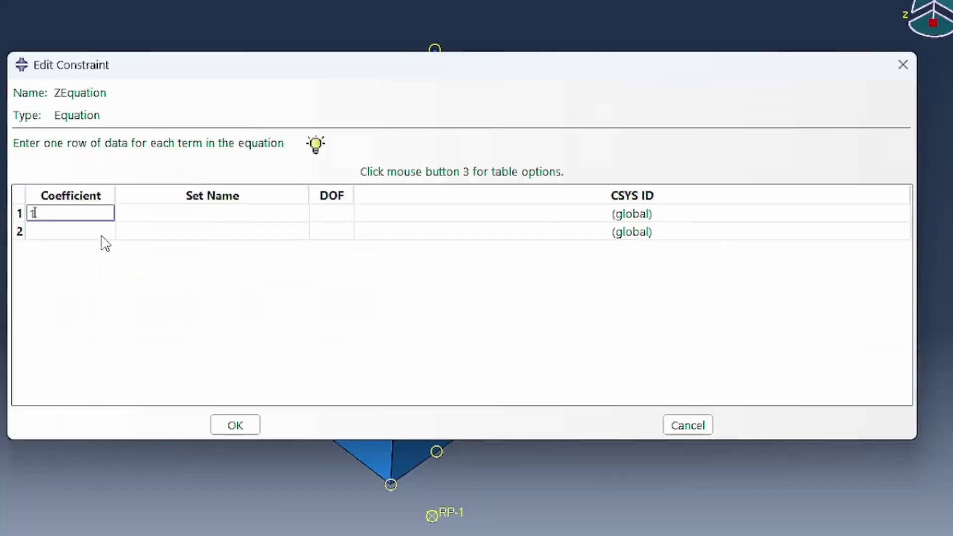
{"action": "left_click", "coordinate": [192, 213]}
{"action": "left_click", "coordinate": [191, 213]}
{"action": "scroll", "coordinate": [224, 293], "scroll_direction": "down", "scroll_amount": 4}
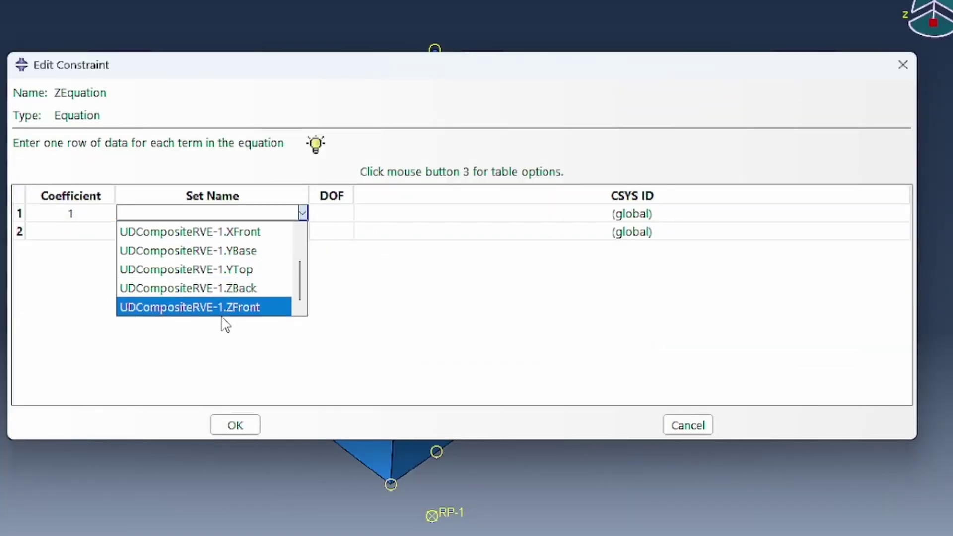
{"action": "left_click", "coordinate": [234, 308]}
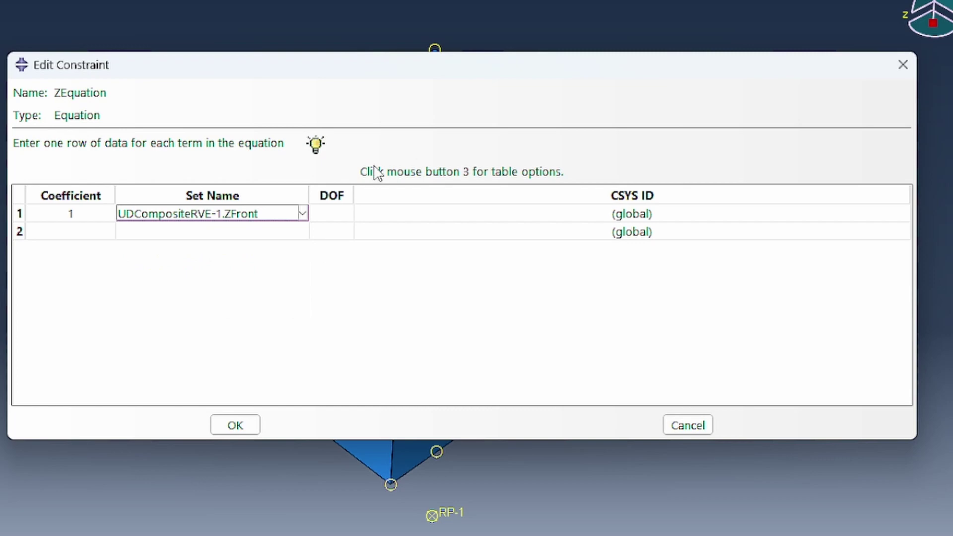
{"action": "left_click", "coordinate": [329, 199]}
{"action": "type", "text": "3"}
Step: Define the second ZEquation term with coefficient -1, set RP2Set and DOF 3
{"action": "left_click", "coordinate": [342, 233]}
{"action": "type", "text": "3"}
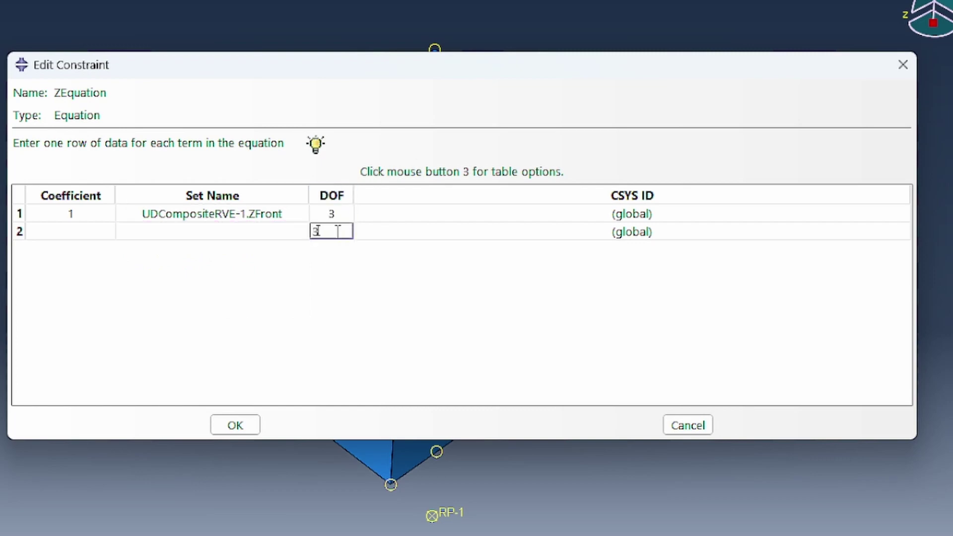
{"action": "left_click", "coordinate": [284, 233]}
{"action": "left_click", "coordinate": [290, 236]}
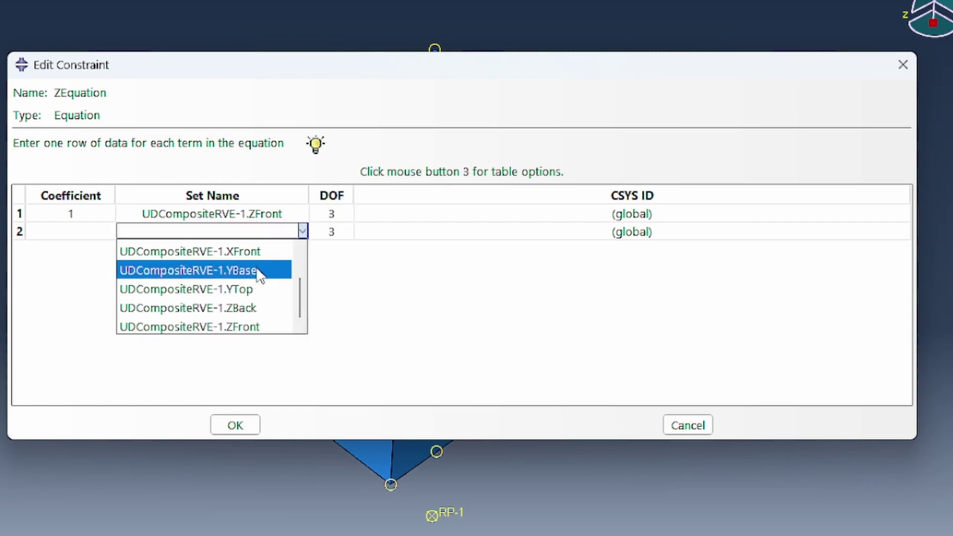
{"action": "scroll", "coordinate": [269, 258], "scroll_direction": "up", "scroll_amount": 3}
{"action": "left_click", "coordinate": [209, 271]}
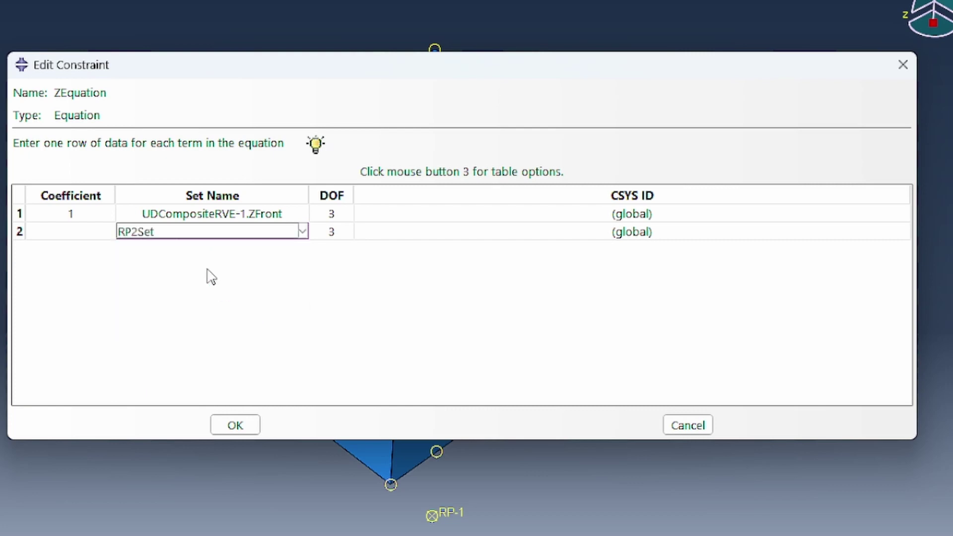
{"action": "left_click", "coordinate": [70, 233]}
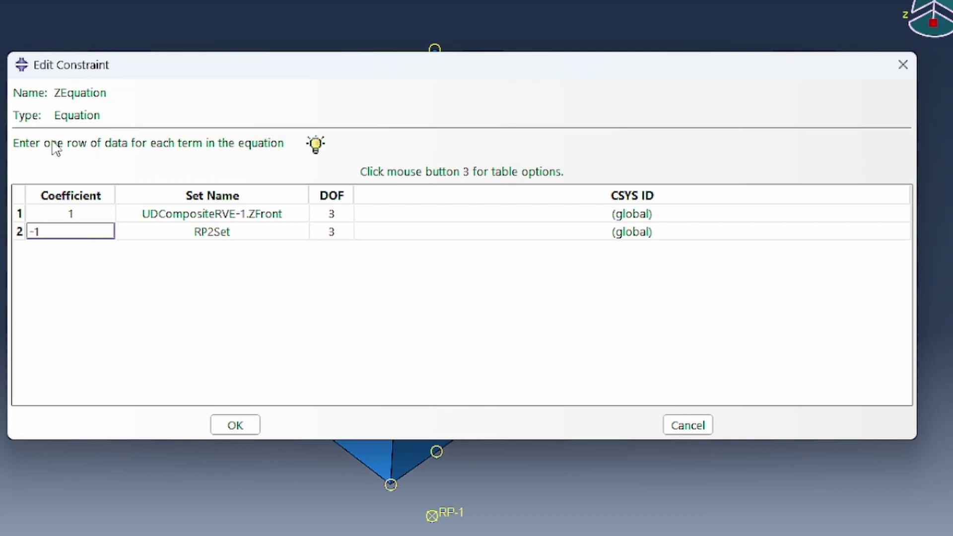
{"action": "key", "text": "Return"}
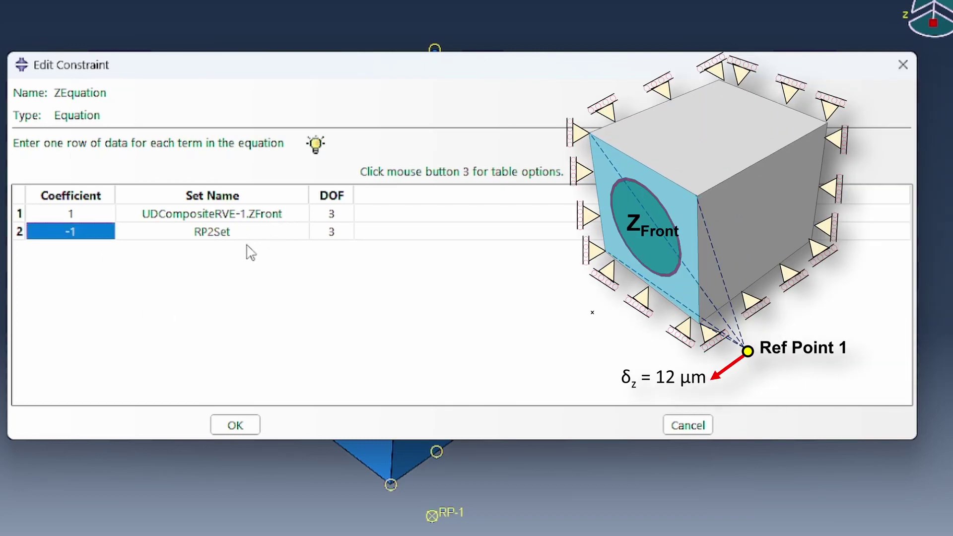
Step: Change the set of the second ZEquation term to RP1Set and accept the constraint
{"action": "left_click", "coordinate": [247, 235]}
{"action": "left_click", "coordinate": [255, 236]}
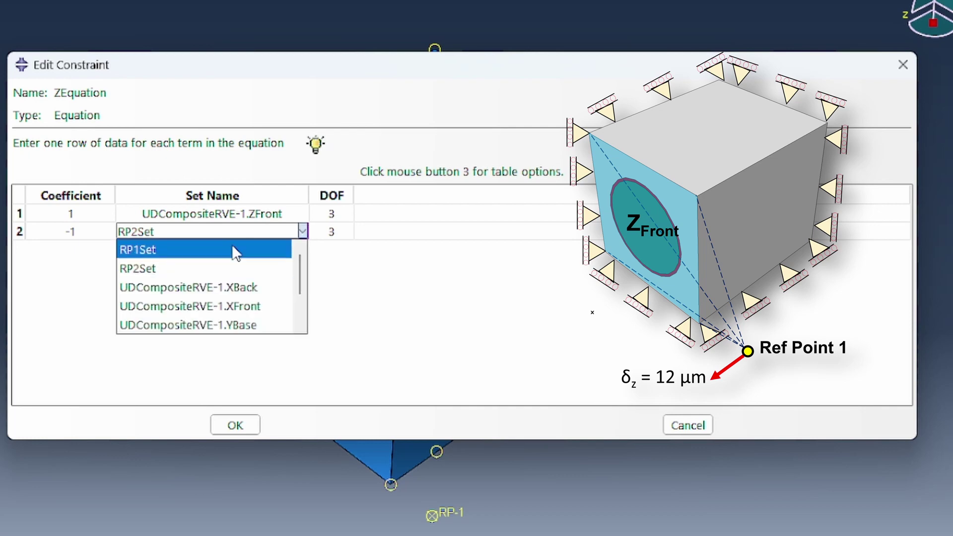
{"action": "left_click", "coordinate": [231, 246]}
{"action": "key", "text": "Return"}
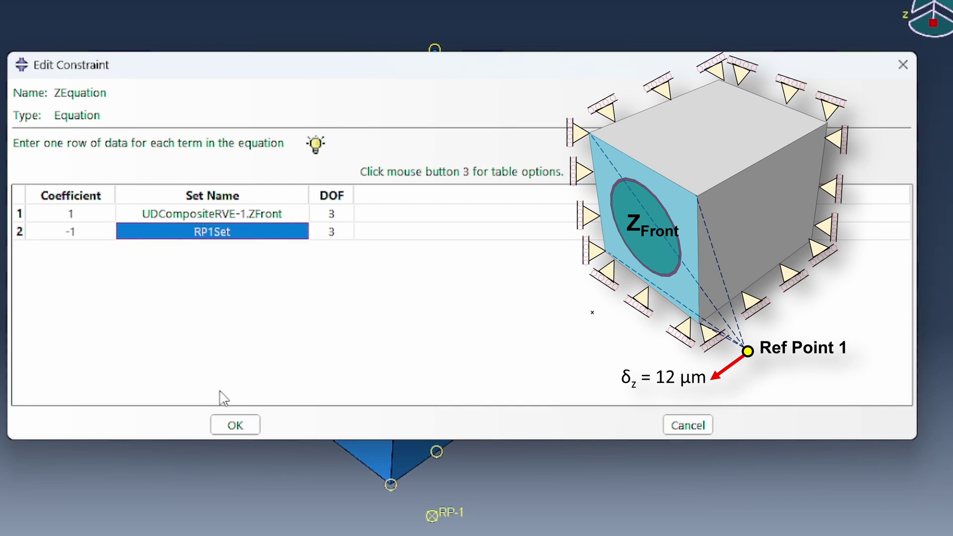
{"action": "left_click", "coordinate": [236, 426]}
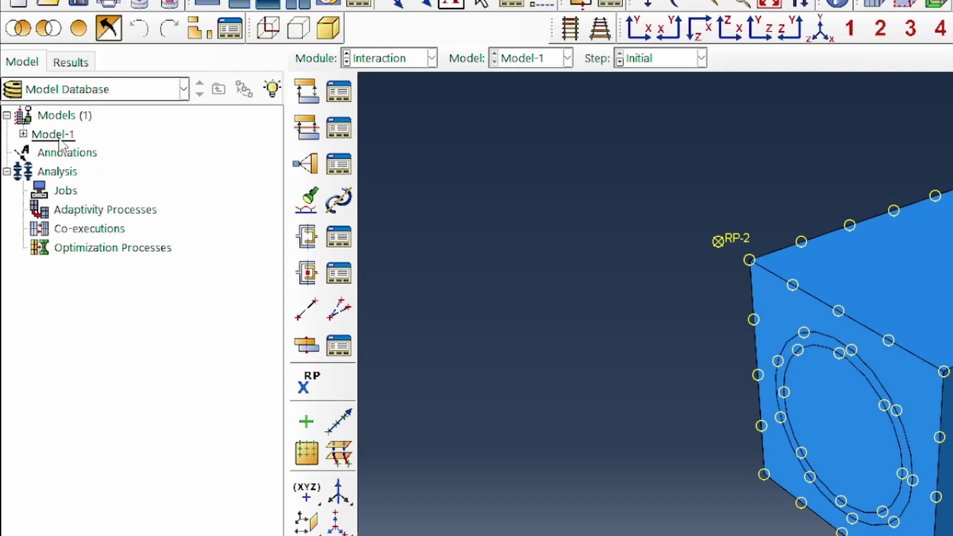
Step: Copy Model-1 to a new model named UDRVE_SingleFibre_XTENSION
{"action": "right_click", "coordinate": [59, 140]}
{"action": "left_click", "coordinate": [104, 163]}
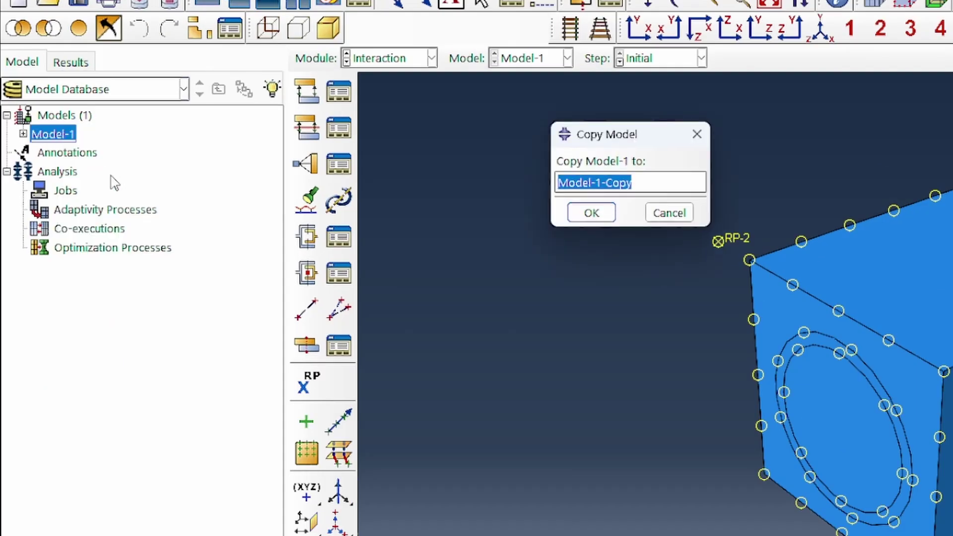
{"action": "type", "text": "UDComp"}
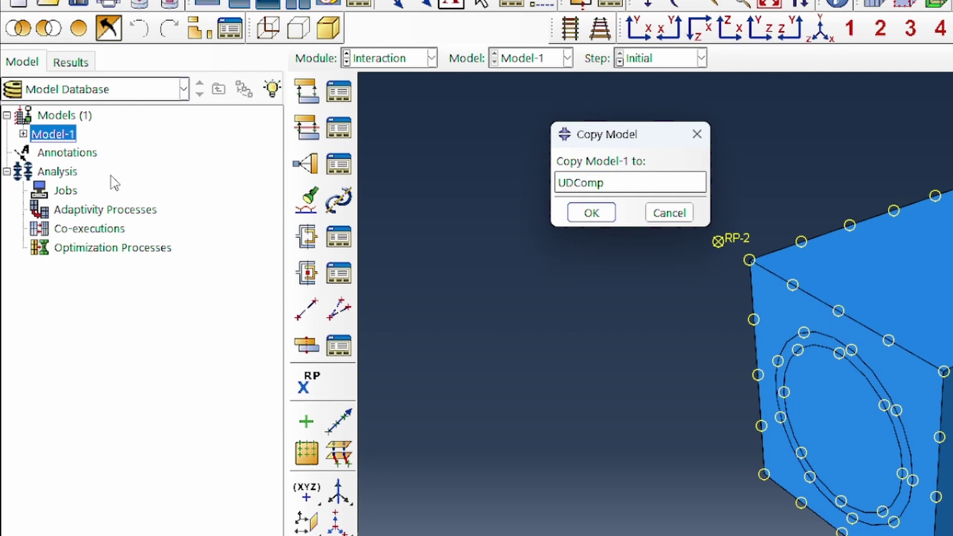
{"action": "key", "text": "BackSpace"}
{"action": "key", "text": "BackSpace"}
{"action": "key", "text": "BackSpace"}
{"action": "key", "text": "BackSpace"}
{"action": "type", "text": "RVE_SingleFibre_XTEN"}
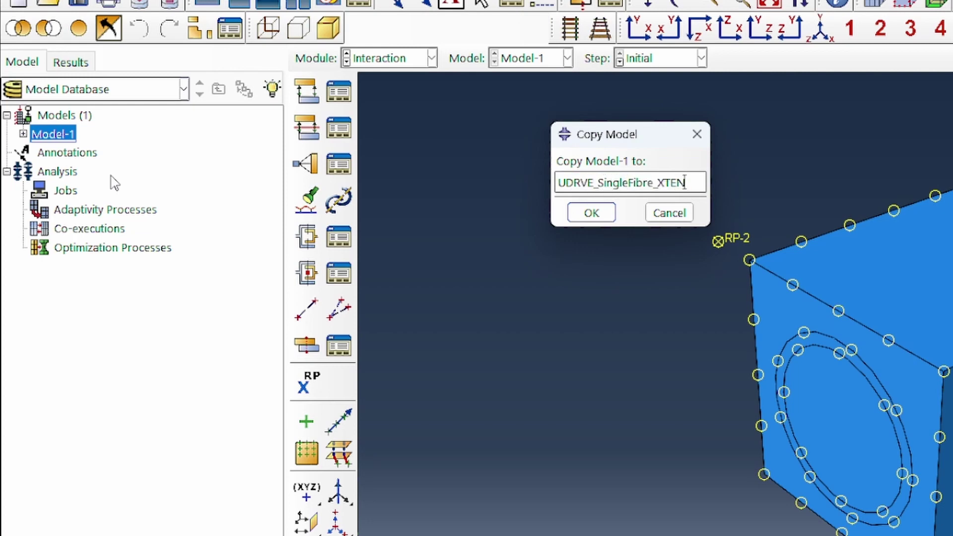
{"action": "type", "text": "SION"}
{"action": "left_click", "coordinate": [589, 213]}
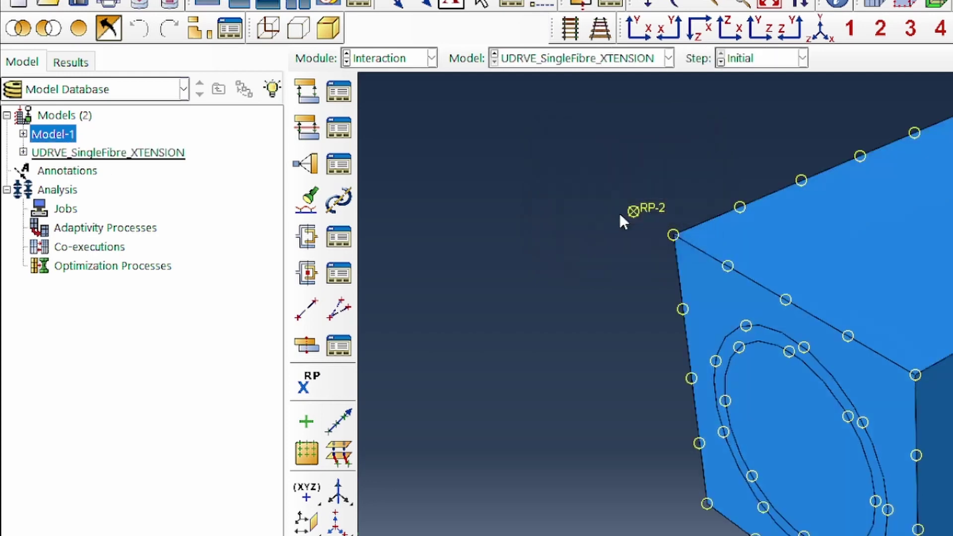
Step: Start a Displacement/Rotation boundary condition named XTension in loadingStep of the UDRVE_SingleFibre_XTENSION model
{"action": "left_click", "coordinate": [23, 152]}
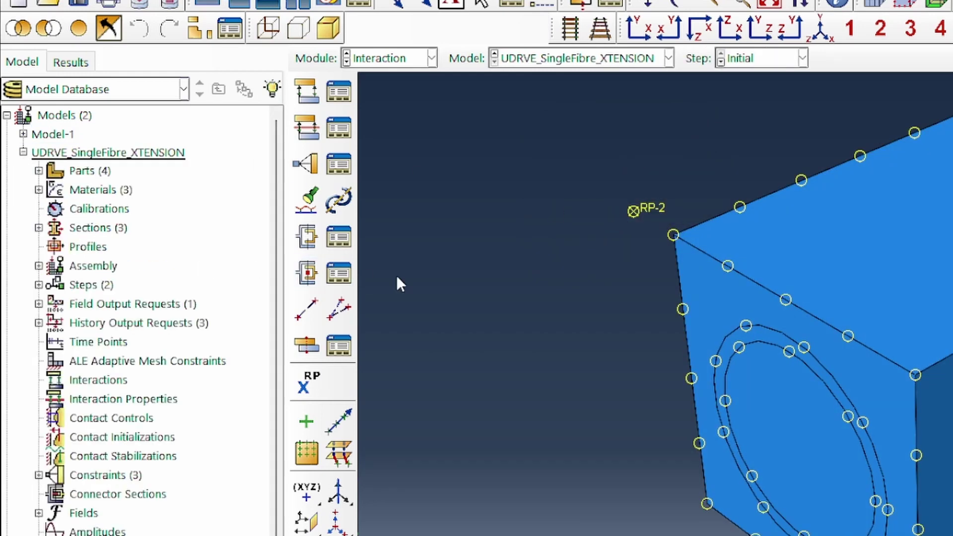
{"action": "scroll", "coordinate": [203, 377], "scroll_direction": "down", "scroll_amount": 2}
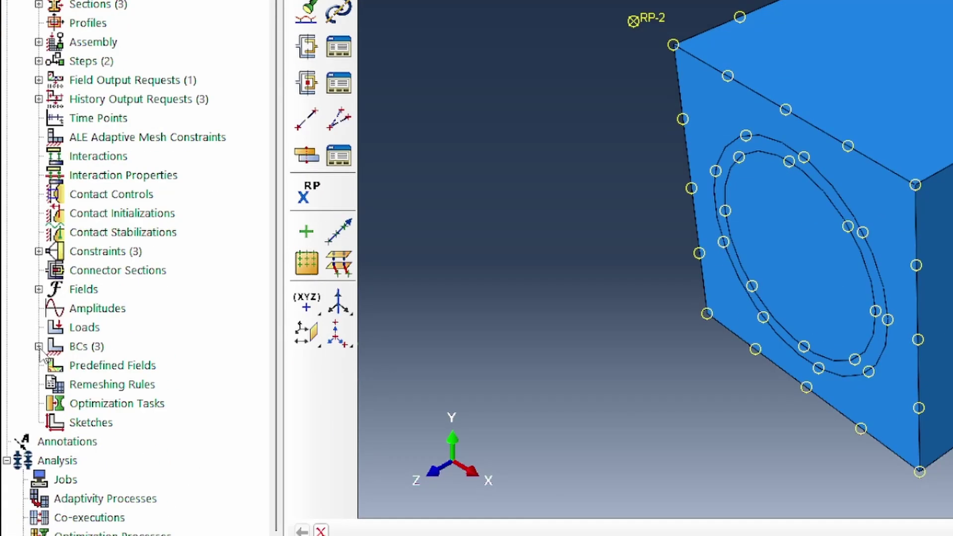
{"action": "left_click", "coordinate": [39, 535]}
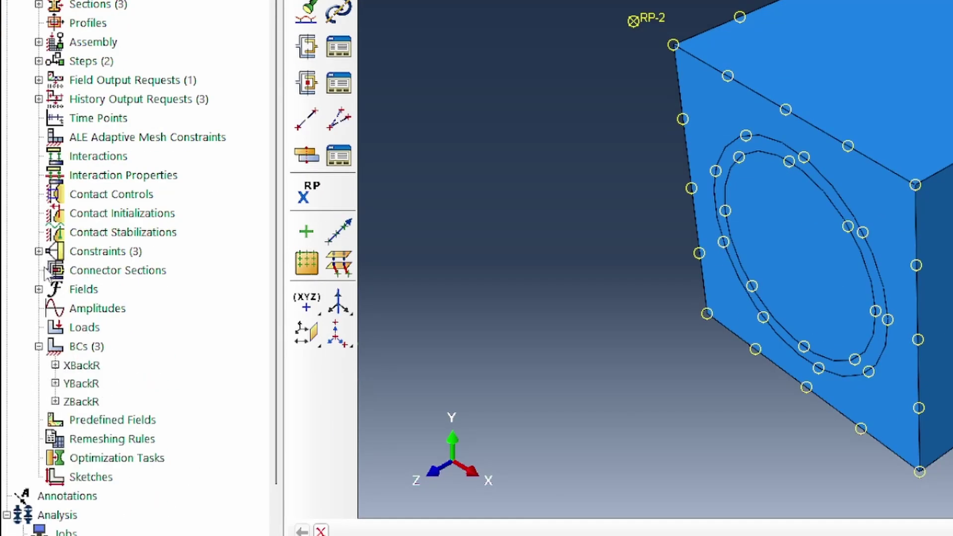
{"action": "double_click", "coordinate": [85, 347]}
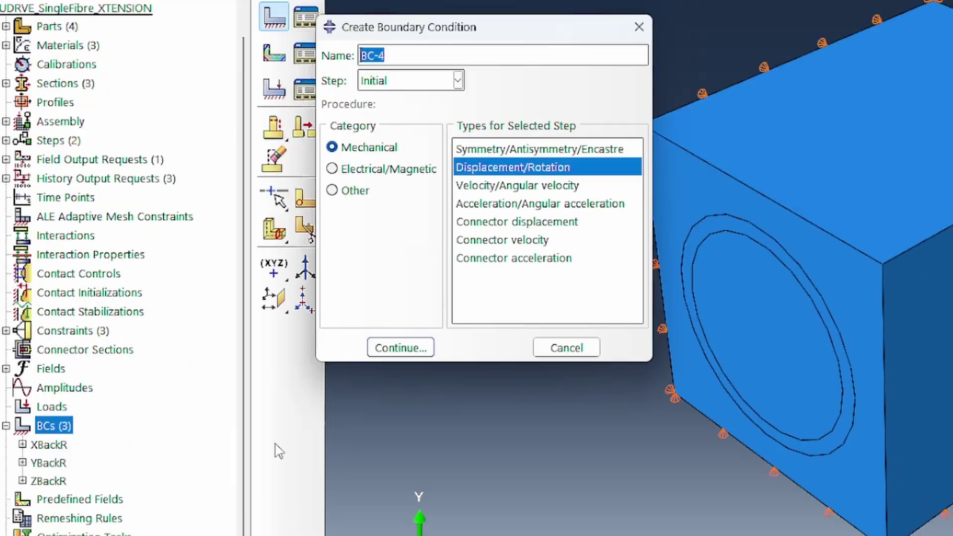
{"action": "type", "text": "XTension"}
{"action": "left_click", "coordinate": [427, 81]}
{"action": "left_click", "coordinate": [420, 118]}
{"action": "left_click", "coordinate": [404, 348]}
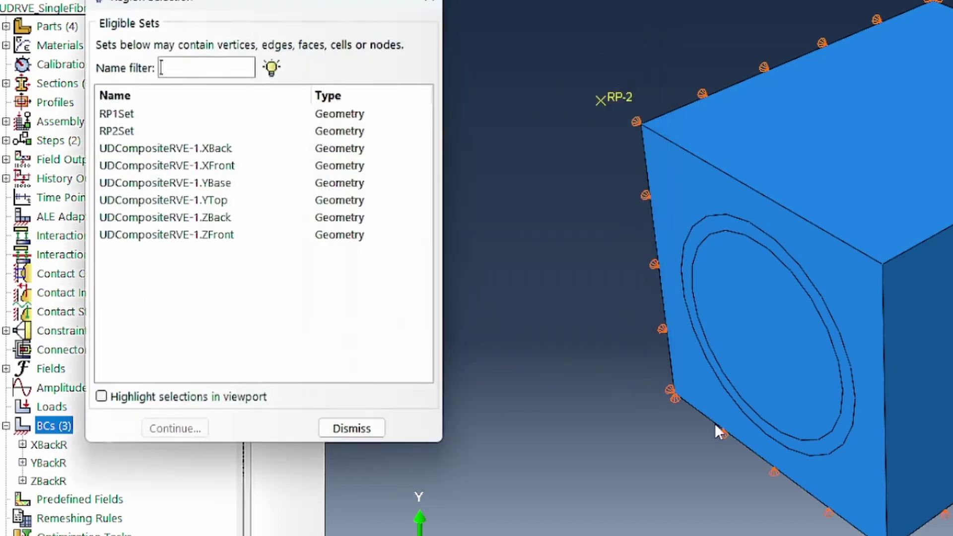
Step: Apply the XTension boundary condition to RP1Set with a U1 displacement of 10 and accept it
{"action": "left_click", "coordinate": [122, 115]}
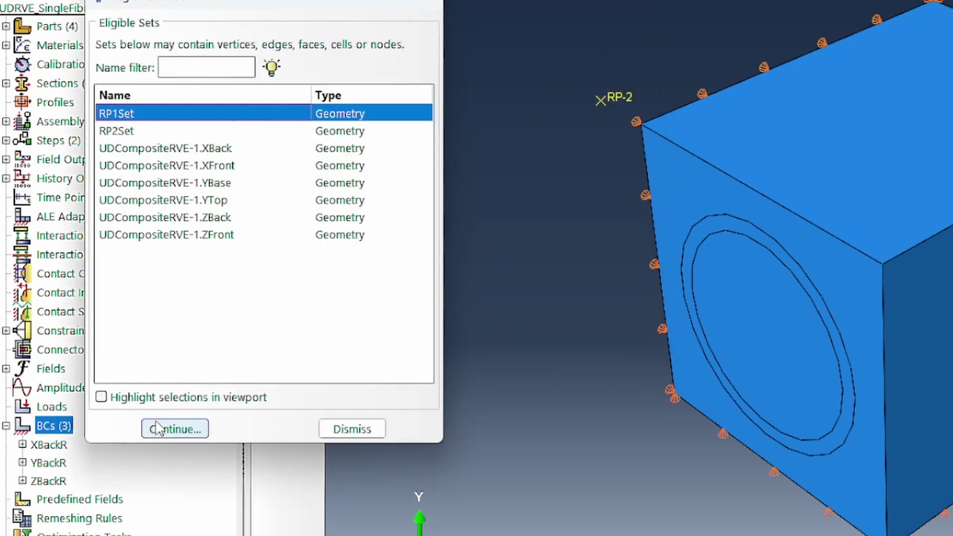
{"action": "left_click", "coordinate": [174, 429]}
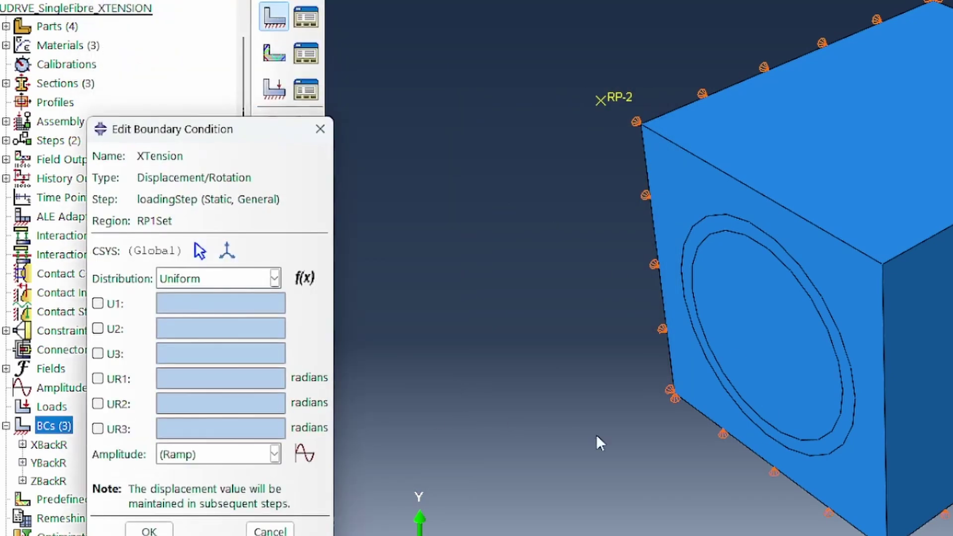
{"action": "left_click", "coordinate": [98, 303]}
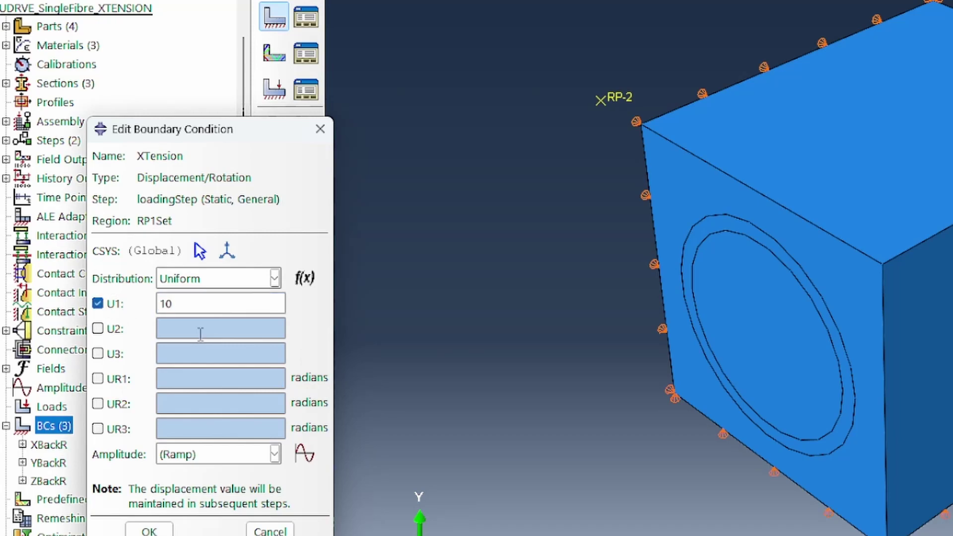
{"action": "left_click", "coordinate": [149, 530]}
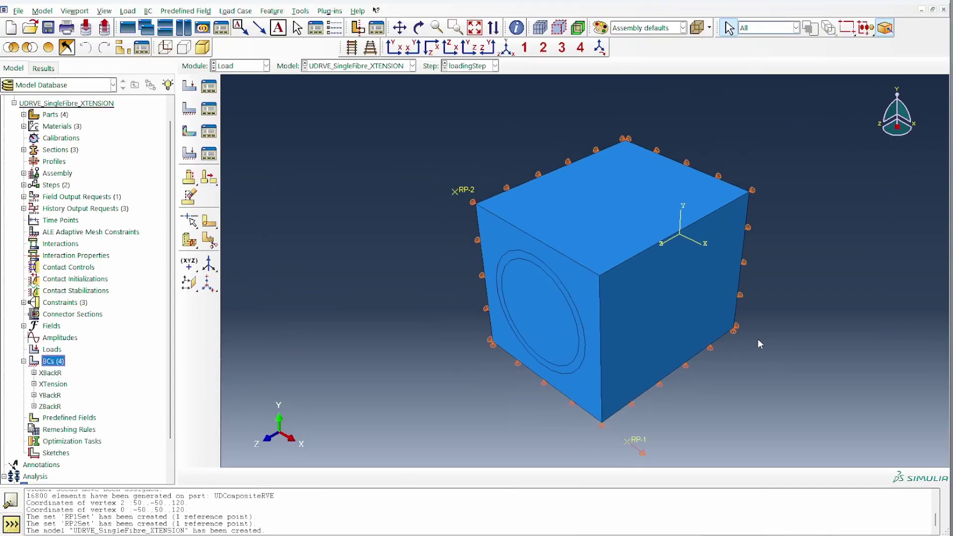
{"action": "scroll", "coordinate": [760, 343], "scroll_direction": "up", "scroll_amount": 2}
{"action": "scroll", "coordinate": [659, 438], "scroll_direction": "down", "scroll_amount": 2}
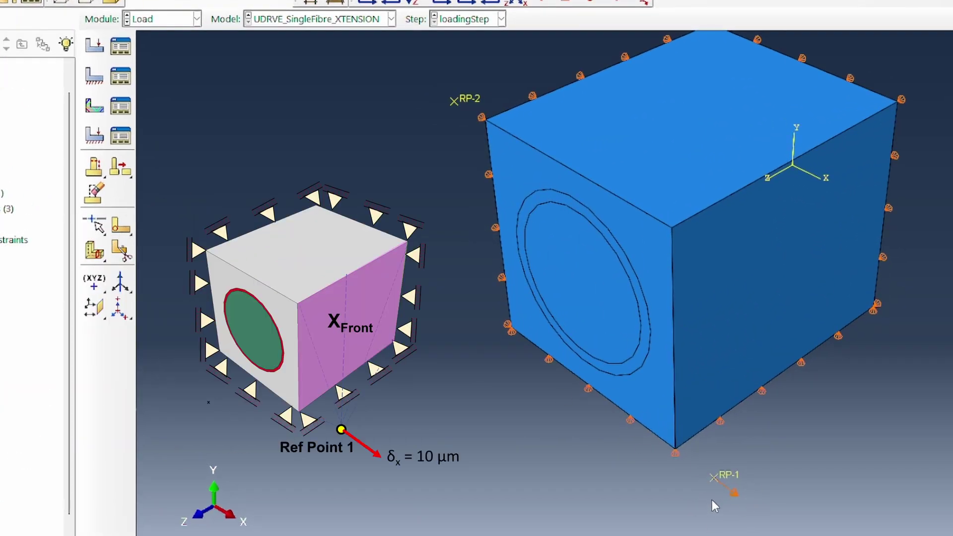
{"action": "left_click", "coordinate": [766, 252]}
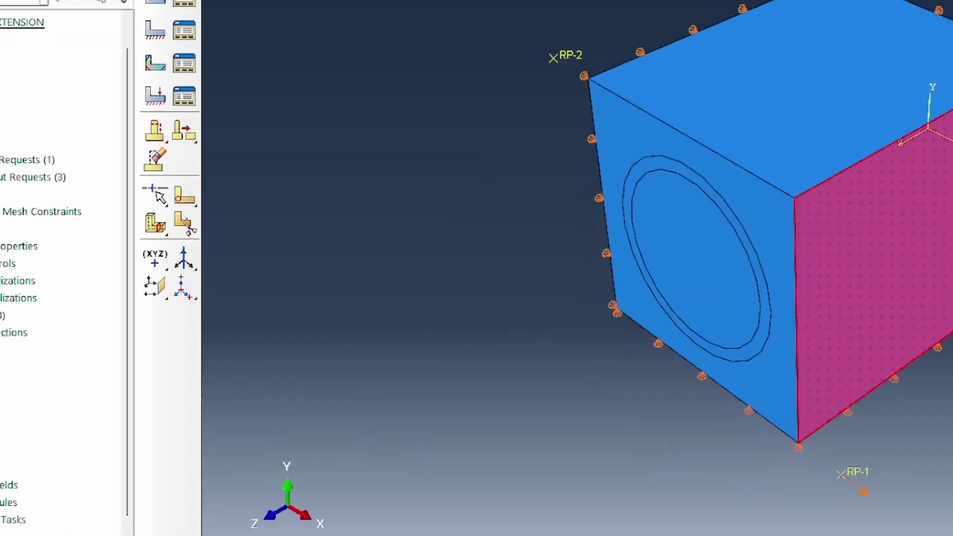
Step: Suppress the YEquation and ZEquation constraints in the UDRVE_SingleFibre_XTENSION model
{"action": "left_click", "coordinate": [25, 262]}
{"action": "left_click", "coordinate": [87, 306]}
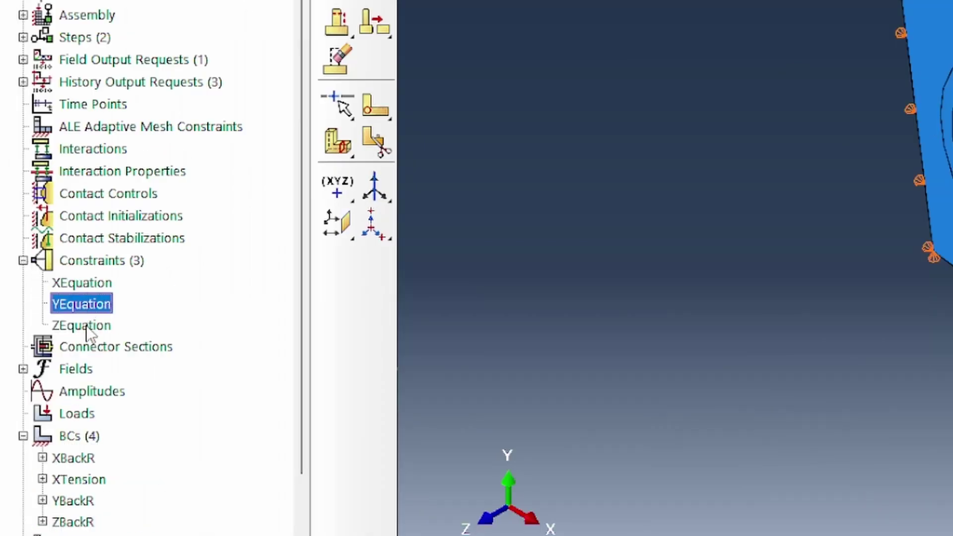
{"action": "left_click", "coordinate": [92, 326], "text": "shift"}
{"action": "right_click", "coordinate": [97, 305]}
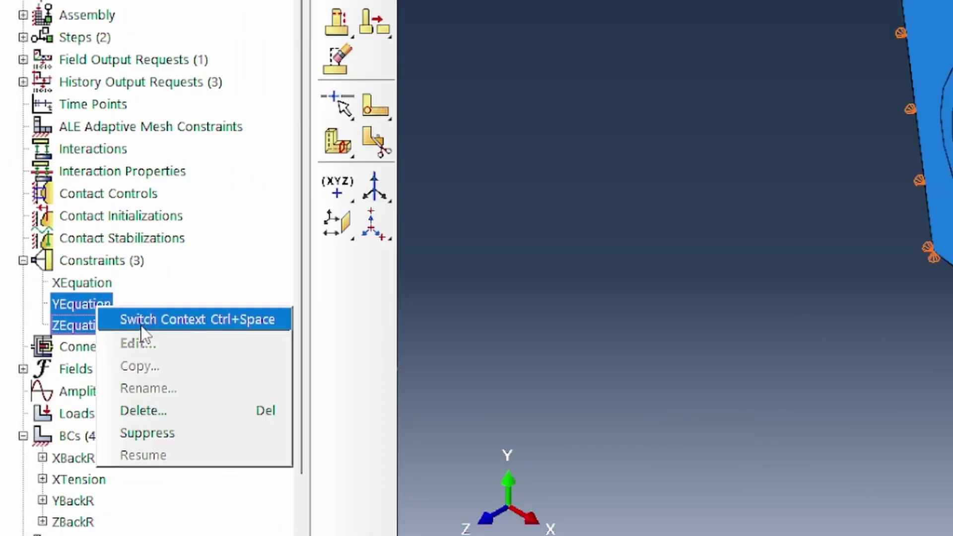
{"action": "left_click", "coordinate": [169, 433]}
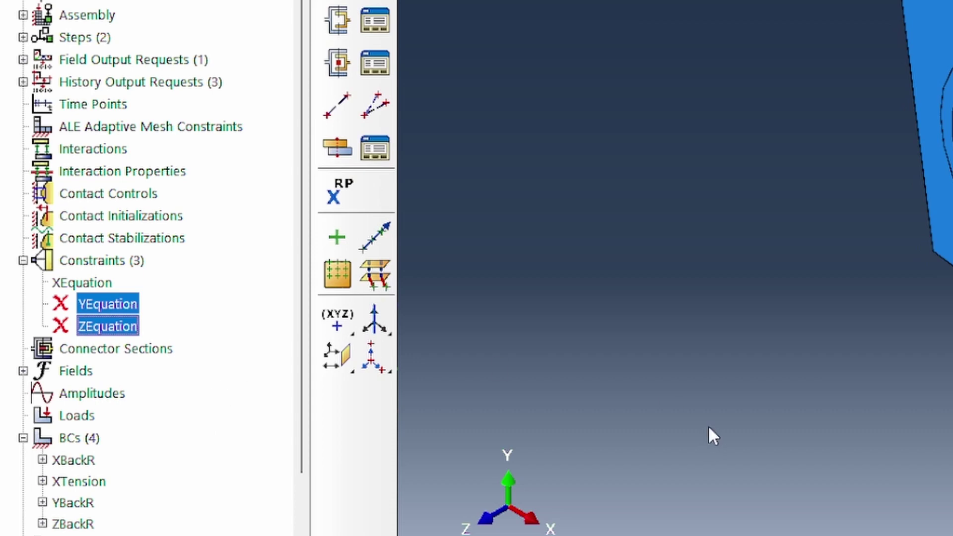
Step: Suppress the RP2HO history output request in the UDRVE_SingleFibre_XTENSION model
{"action": "left_click", "coordinate": [23, 81]}
{"action": "left_click", "coordinate": [67, 148]}
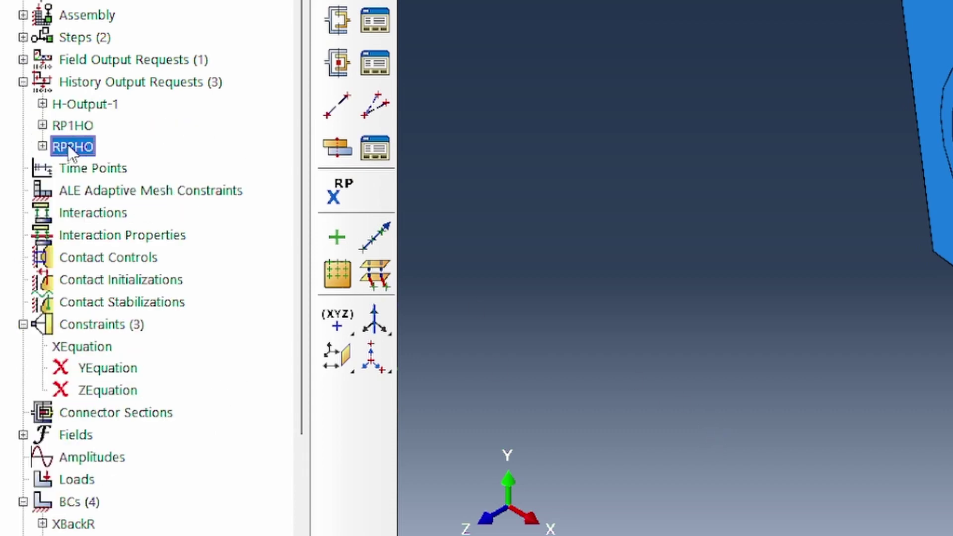
{"action": "right_click", "coordinate": [68, 147]}
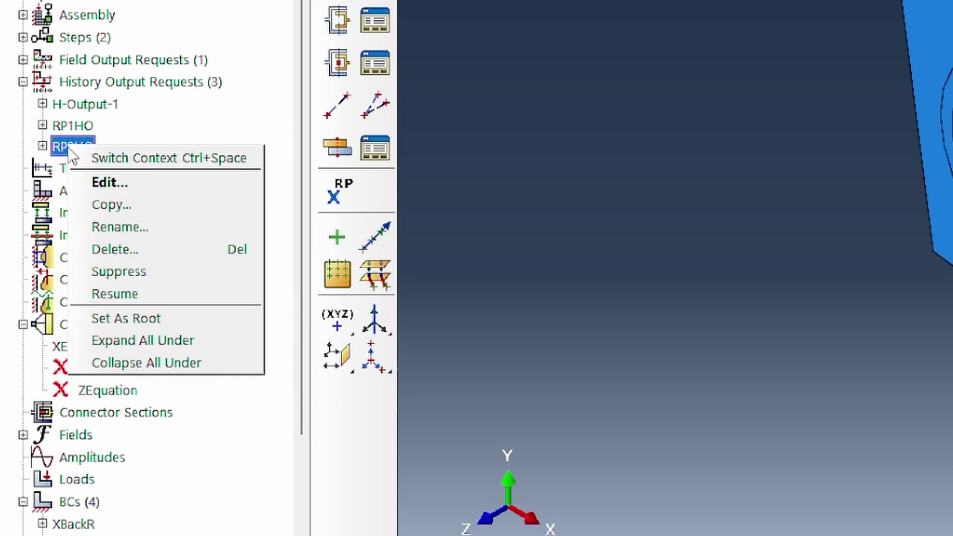
{"action": "left_click", "coordinate": [160, 273]}
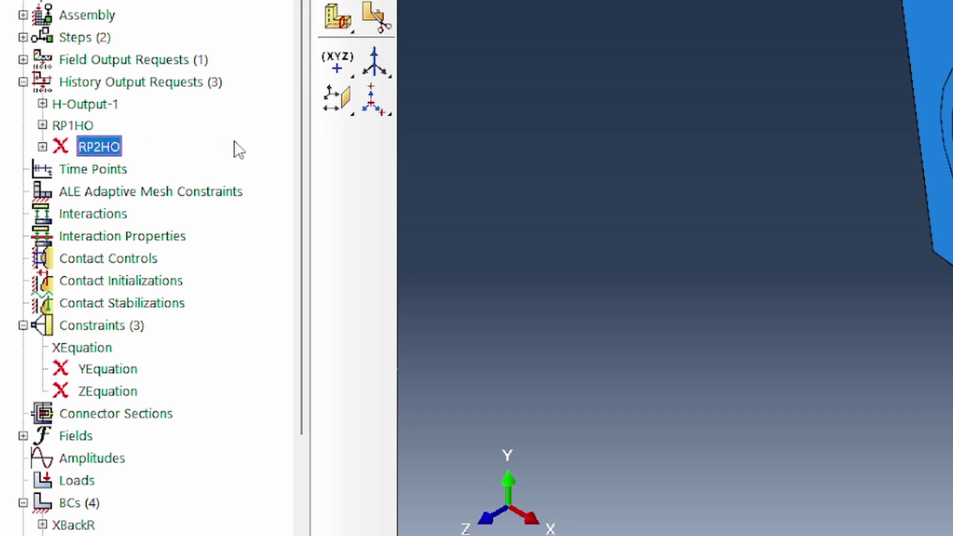
{"action": "scroll", "coordinate": [244, 154], "scroll_direction": "down", "scroll_amount": 3}
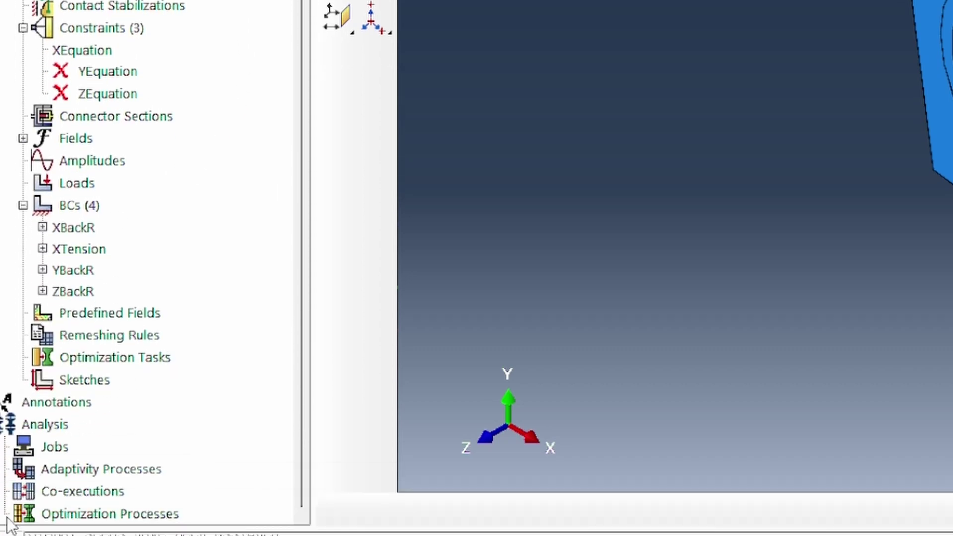
Step: Create and submit the analysis job UDRVE_XTENSION_Sim1 for the UDRVE_SingleFibre_XTENSION model
{"action": "left_click", "coordinate": [59, 475]}
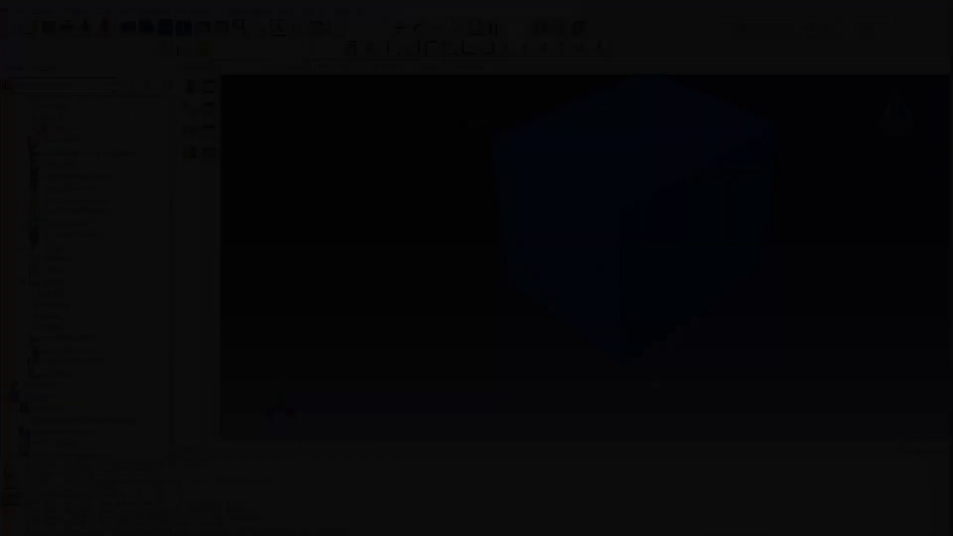
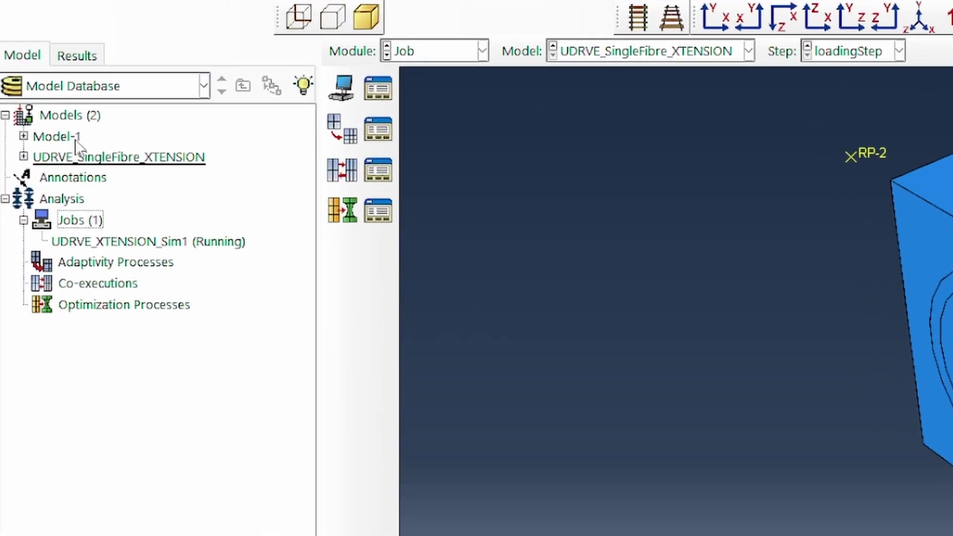
Step: Copy Model-1 to a new model named UDRVE_SingleFibre_YTENSION
{"action": "left_click", "coordinate": [135, 156]}
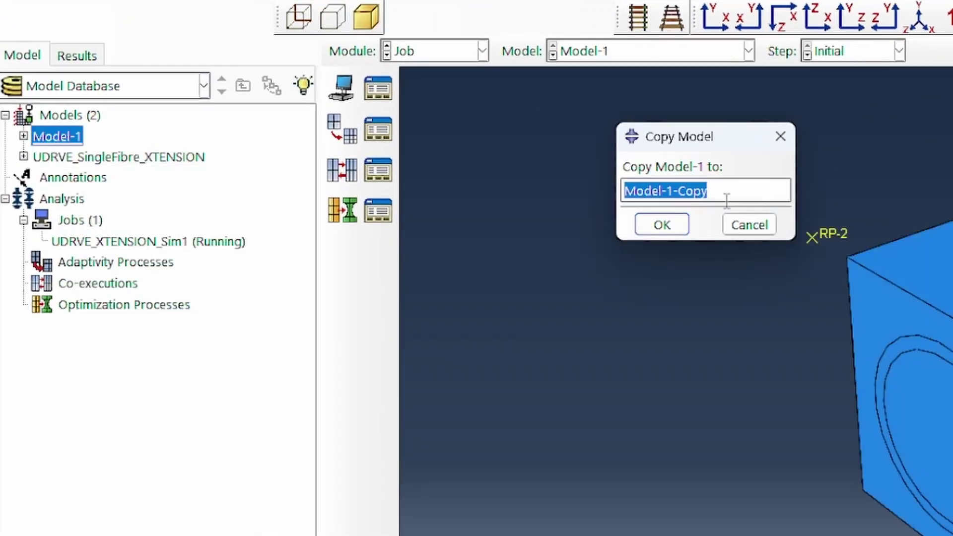
{"action": "type", "text": "UDRVE_SingleFibre_YTENSION"}
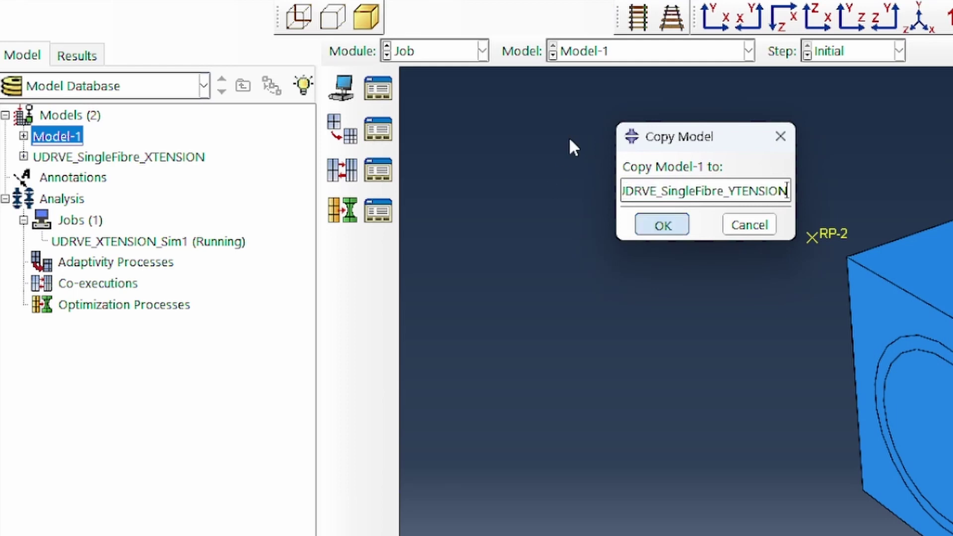
{"action": "key", "text": "Return"}
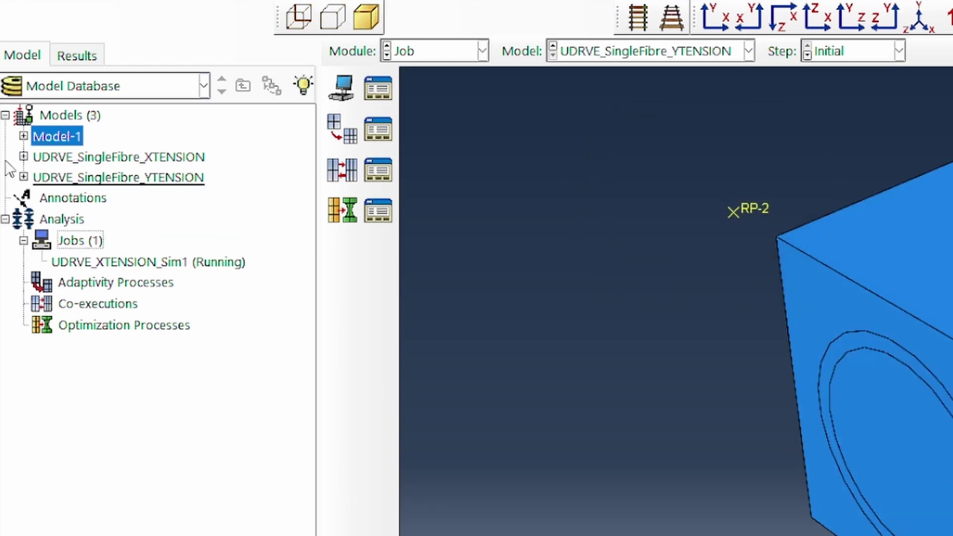
Step: Start a Displacement/Rotation boundary condition named YTension in loadingStep of the UDRVE_SingleFibre_YTENSION model
{"action": "left_click", "coordinate": [23, 178]}
{"action": "scroll", "coordinate": [164, 412], "scroll_direction": "down", "scroll_amount": 2}
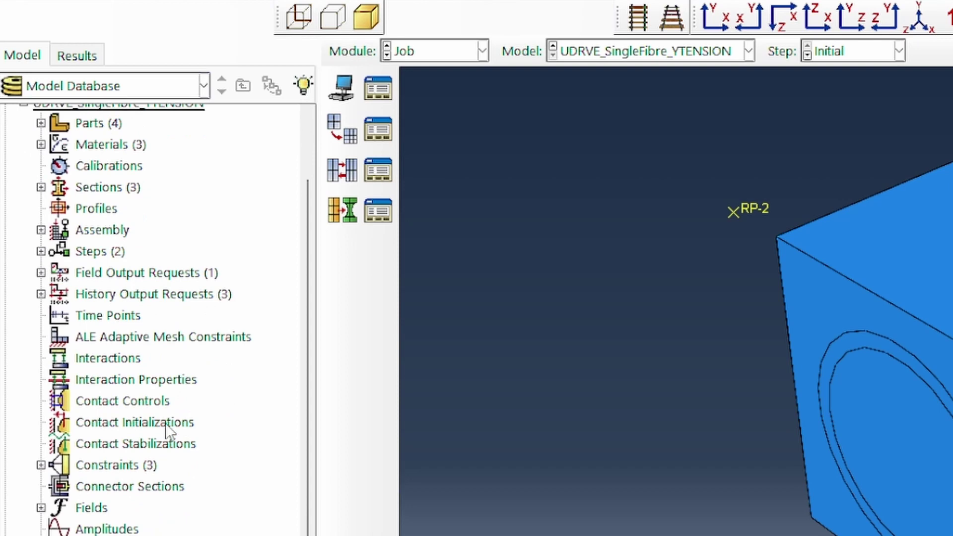
{"action": "scroll", "coordinate": [37, 519], "scroll_direction": "down", "scroll_amount": 2}
{"action": "left_click", "coordinate": [41, 369]}
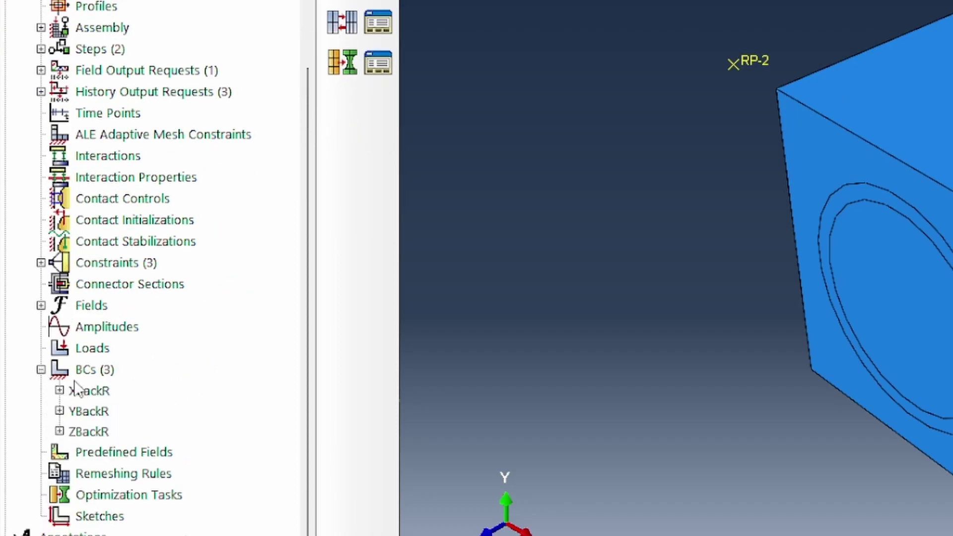
{"action": "double_click", "coordinate": [84, 370]}
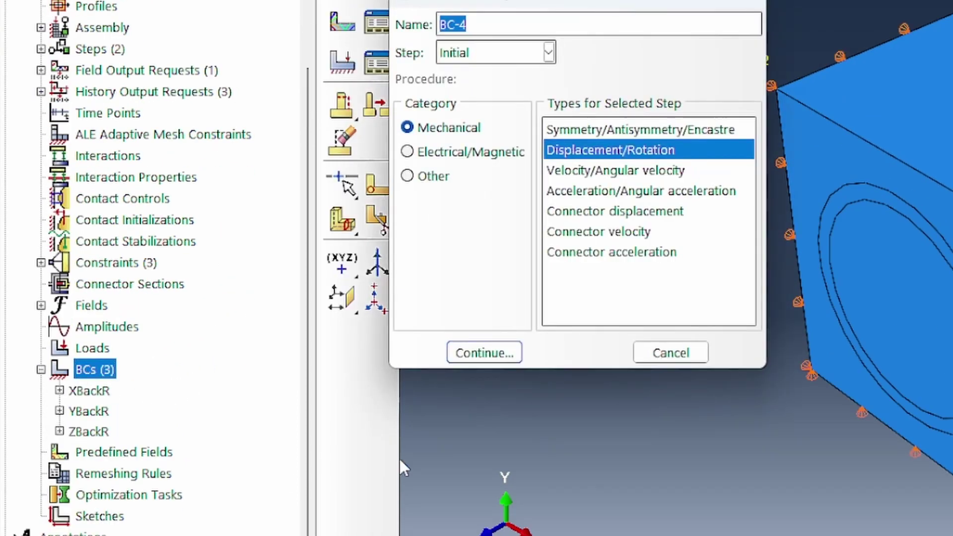
{"action": "type", "text": "y"}
{"action": "key", "text": "BackSpace"}
{"action": "type", "text": "YTension"}
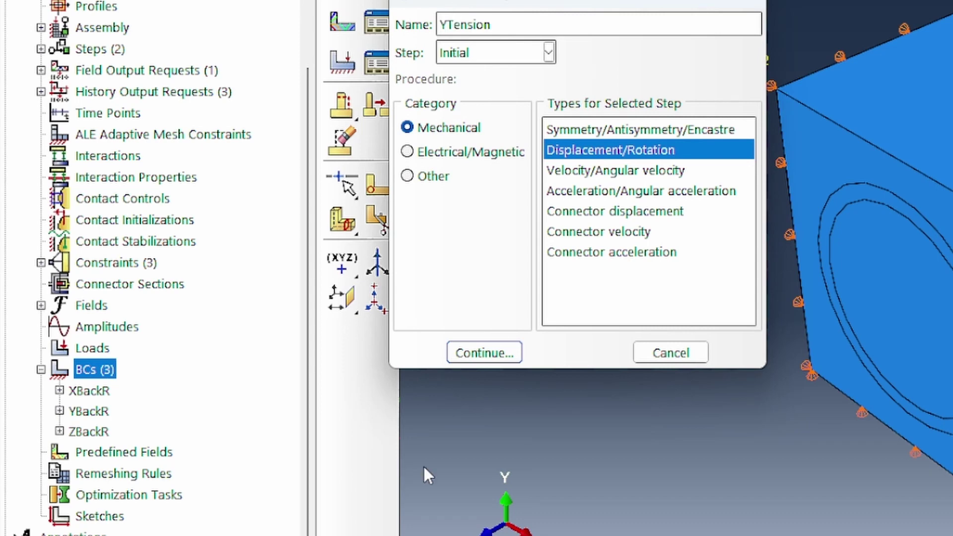
{"action": "left_click", "coordinate": [505, 52]}
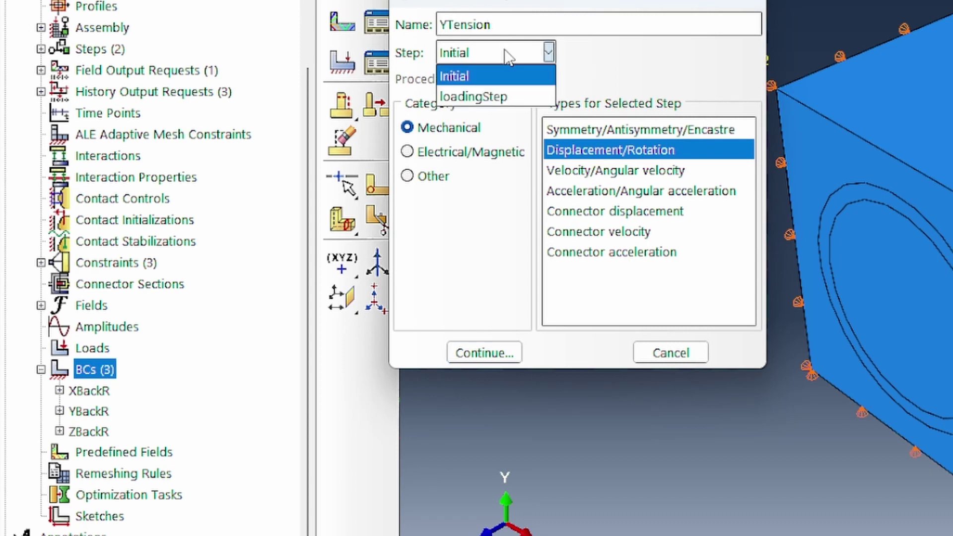
{"action": "left_click", "coordinate": [484, 92]}
{"action": "left_click", "coordinate": [467, 354]}
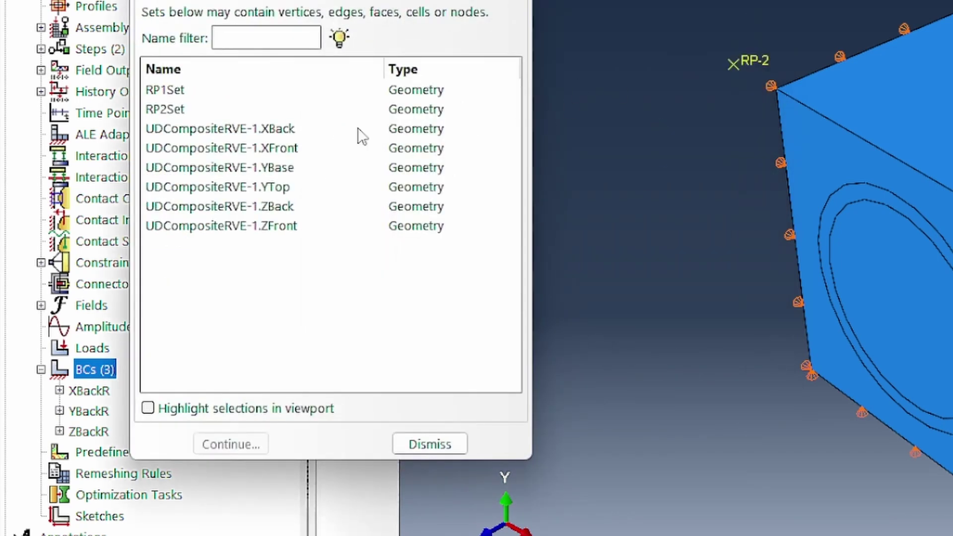
Step: Apply the YTension boundary condition to RP2Set with a U2 displacement of 10 and accept it
{"action": "left_click", "coordinate": [184, 109]}
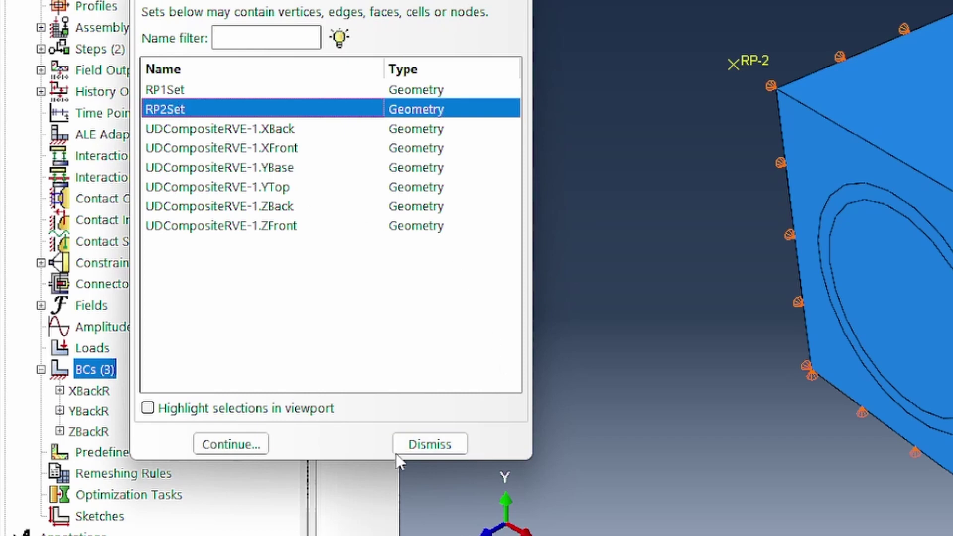
{"action": "left_click", "coordinate": [214, 442]}
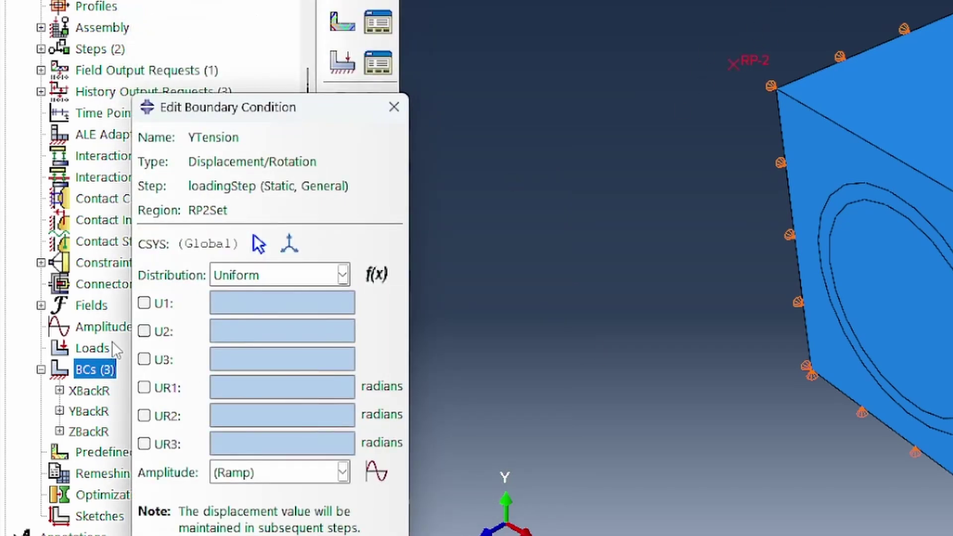
{"action": "left_click", "coordinate": [158, 331]}
{"action": "type", "text": "10"}
{"action": "left_click", "coordinate": [260, 530]}
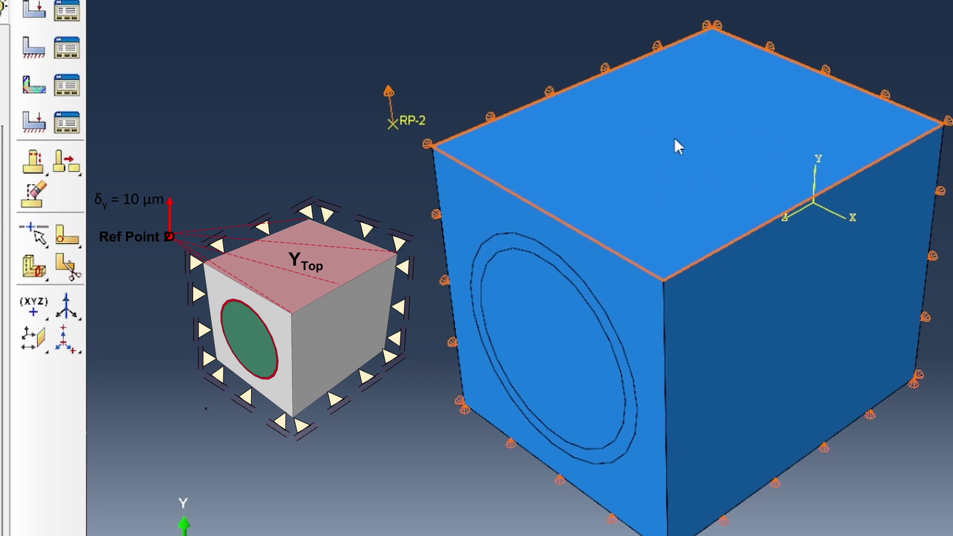
{"action": "left_click", "coordinate": [678, 159]}
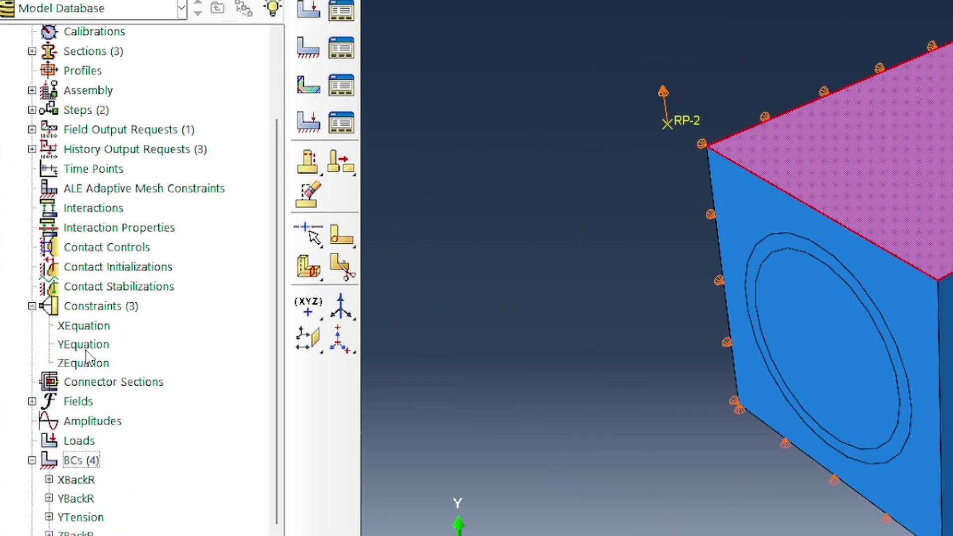
Step: Suppress the XEquation and ZEquation constraints in the UDRVE_SingleFibre_YTENSION model
{"action": "left_click", "coordinate": [84, 363]}
{"action": "left_click", "coordinate": [94, 325], "text": "ctrl"}
{"action": "right_click", "coordinate": [102, 324]}
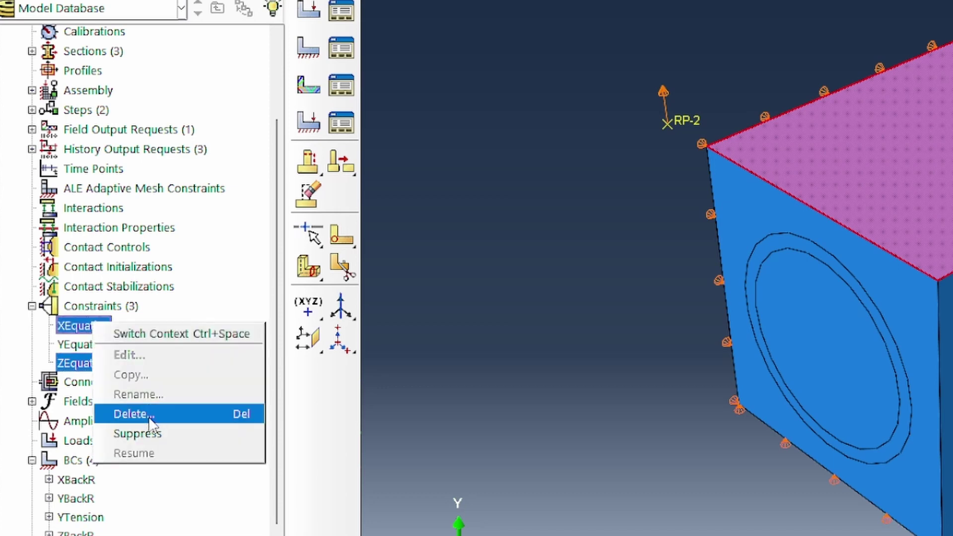
{"action": "left_click", "coordinate": [149, 416]}
{"action": "left_click", "coordinate": [107, 348]}
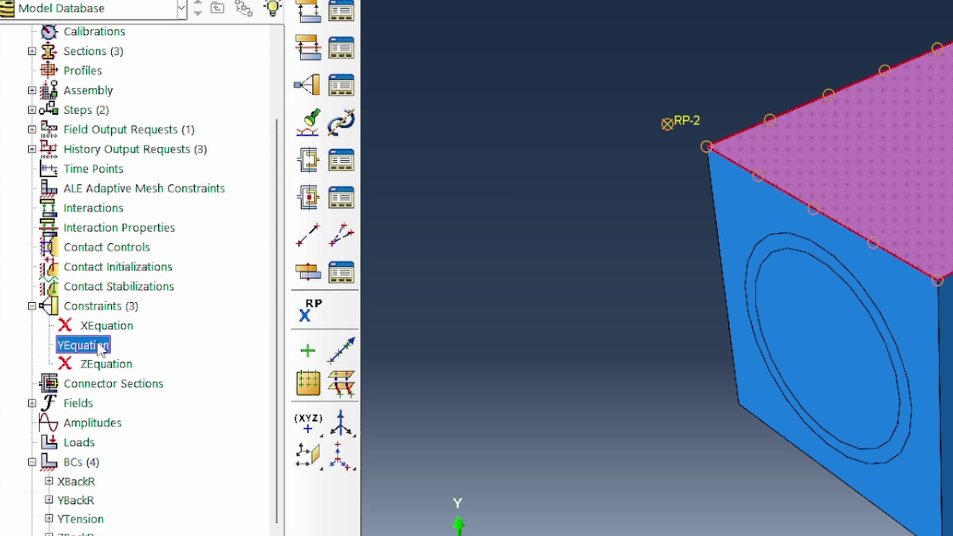
Step: Suppress the RP1HO history output request in the UDRVE_SingleFibre_YTENSION model
{"action": "scroll", "coordinate": [121, 285], "scroll_direction": "up", "scroll_amount": 2}
{"action": "left_click", "coordinate": [31, 266]}
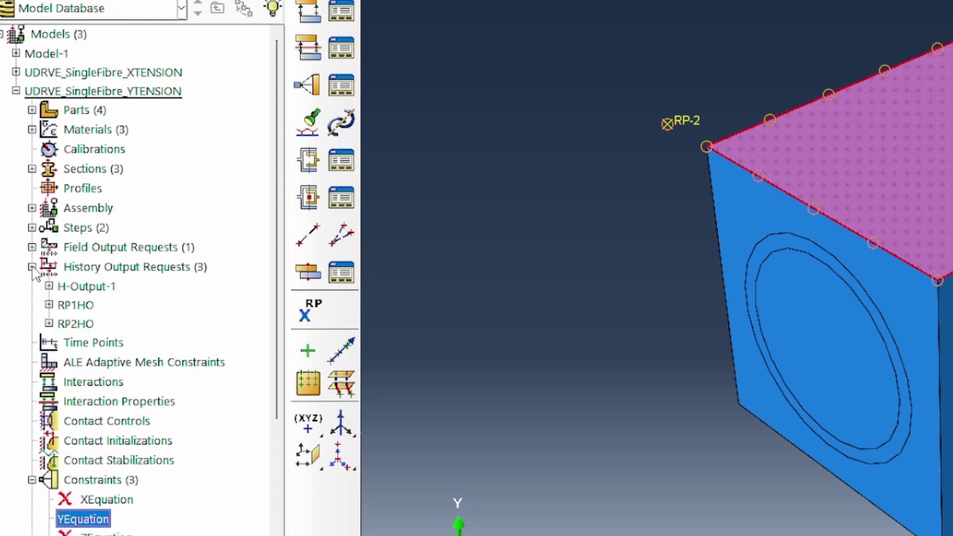
{"action": "left_click", "coordinate": [82, 306]}
{"action": "right_click", "coordinate": [85, 306]}
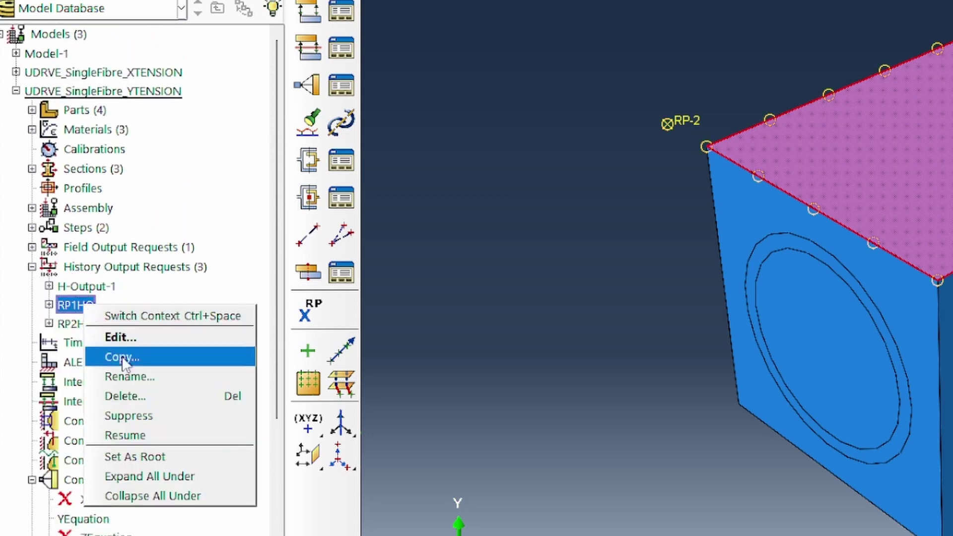
{"action": "left_click", "coordinate": [141, 416]}
{"action": "left_click", "coordinate": [75, 325]}
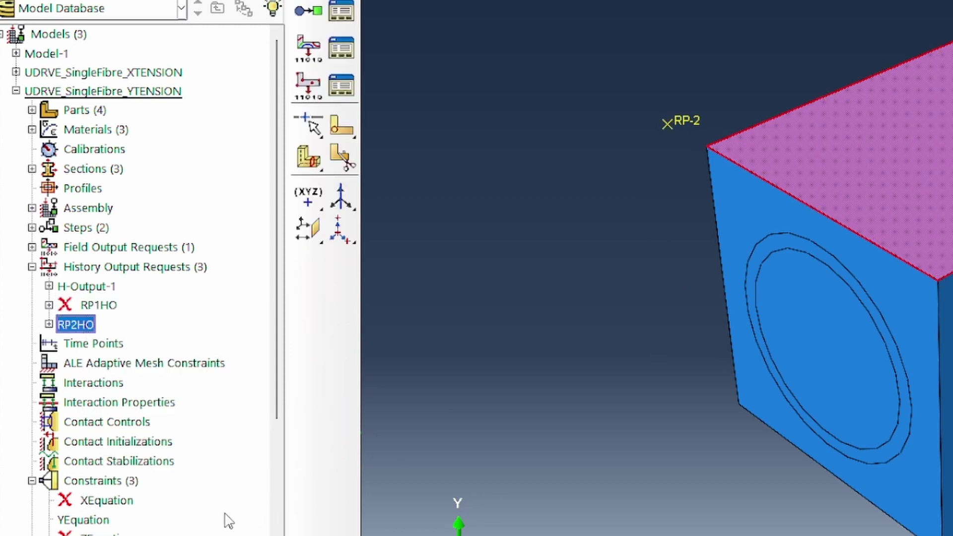
{"action": "scroll", "coordinate": [230, 515], "scroll_direction": "down", "scroll_amount": 5}
{"action": "scroll", "coordinate": [222, 524], "scroll_direction": "up", "scroll_amount": 5}
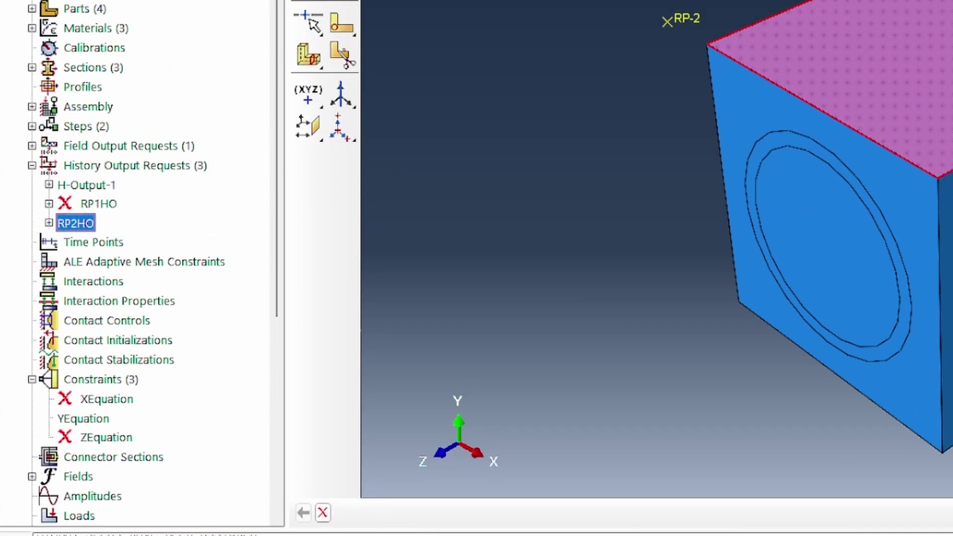
Step: Copy Model-1 to a new model named UDRVE_SingleFibre_ZTENSION
{"action": "left_click", "coordinate": [19, 107]}
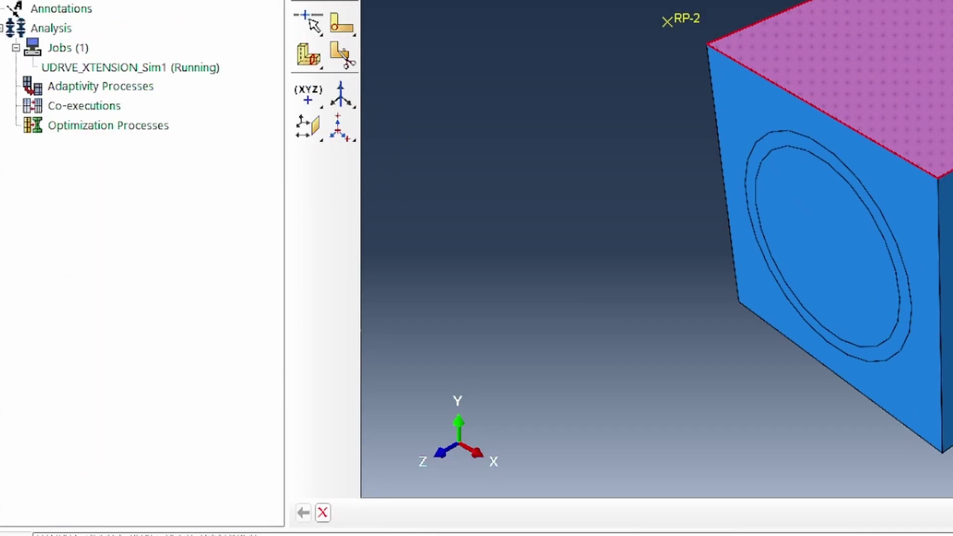
{"action": "right_click", "coordinate": [49, 107]}
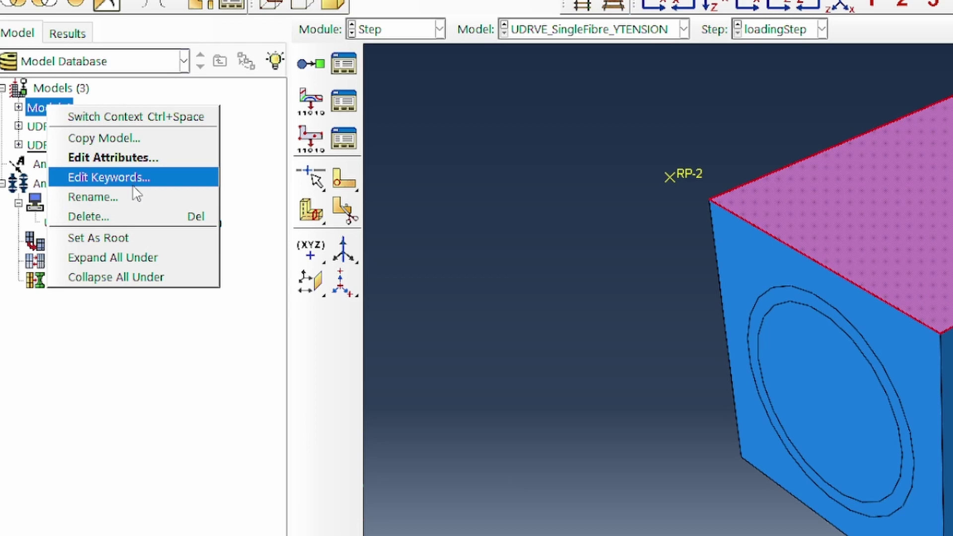
{"action": "left_click", "coordinate": [104, 138]}
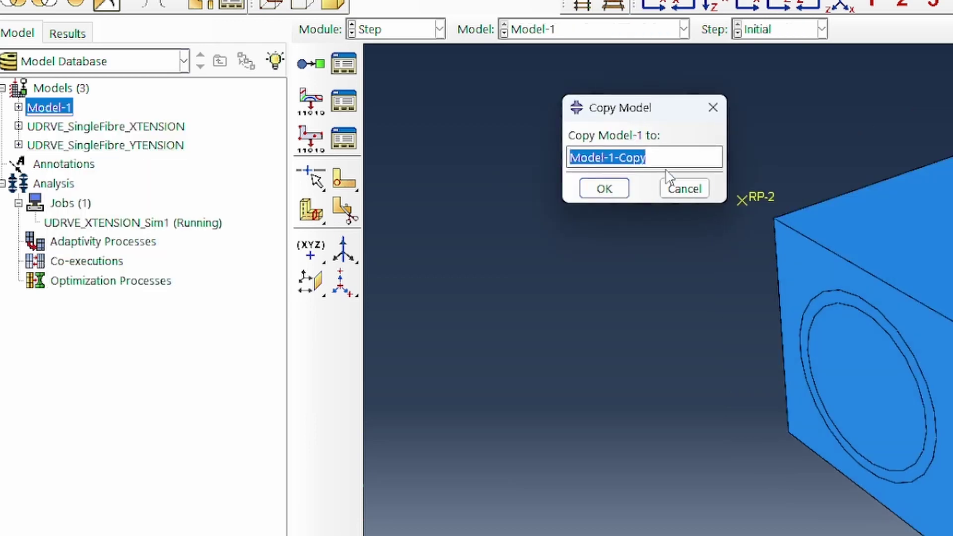
{"action": "type", "text": "UDRVE_SingleFibre_ZTENSION"}
{"action": "key", "text": "Return"}
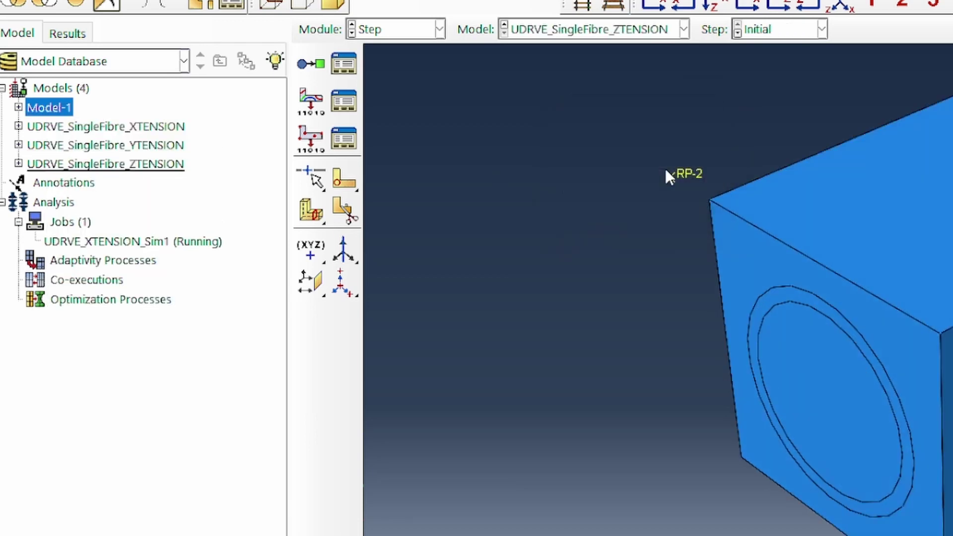
Step: Start a Displacement/Rotation boundary condition named ZTENSION in loadingStep of the UDRVE_SingleFibre_ZTENSION model
{"action": "left_click", "coordinate": [19, 163]}
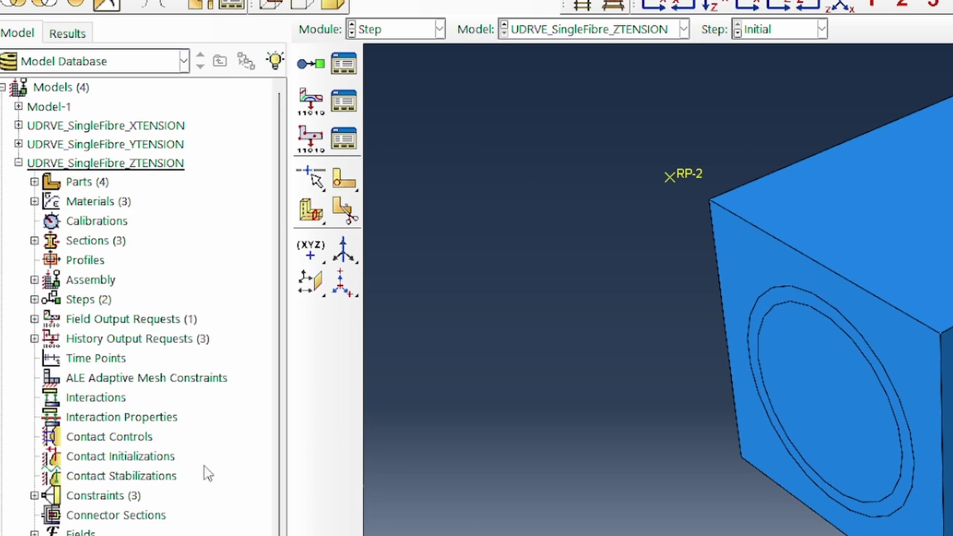
{"action": "scroll", "coordinate": [106, 497], "scroll_direction": "down", "scroll_amount": 2}
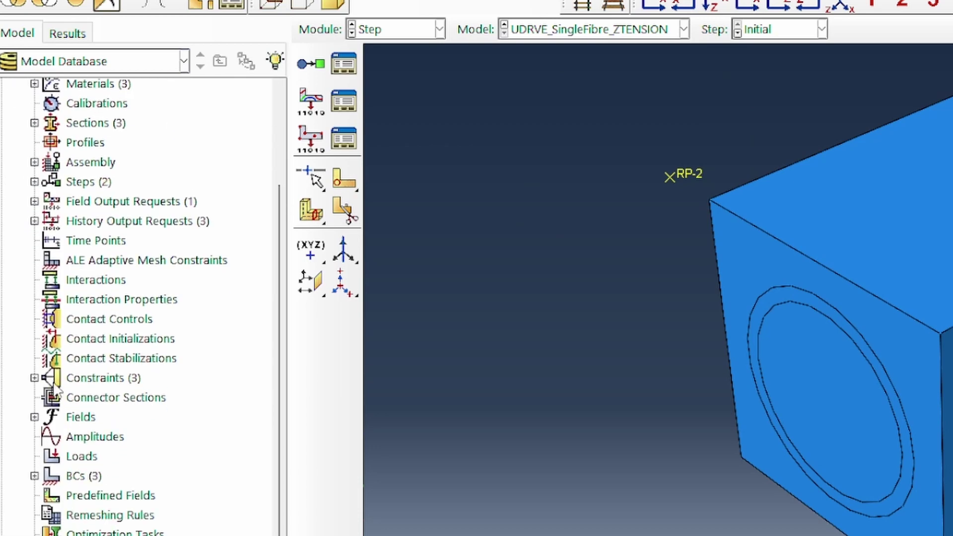
{"action": "left_click", "coordinate": [34, 378]}
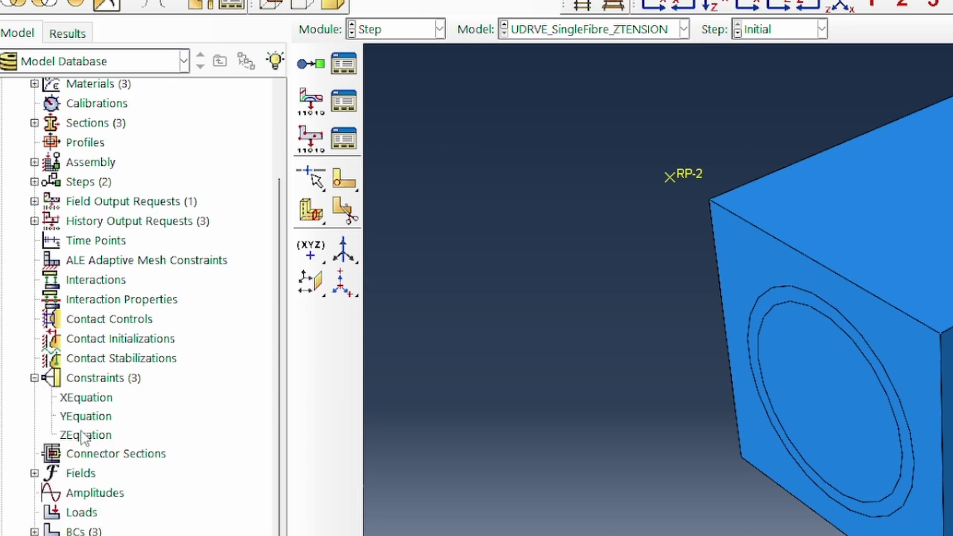
{"action": "scroll", "coordinate": [102, 504], "scroll_direction": "down", "scroll_amount": 1}
{"action": "double_click", "coordinate": [79, 473]}
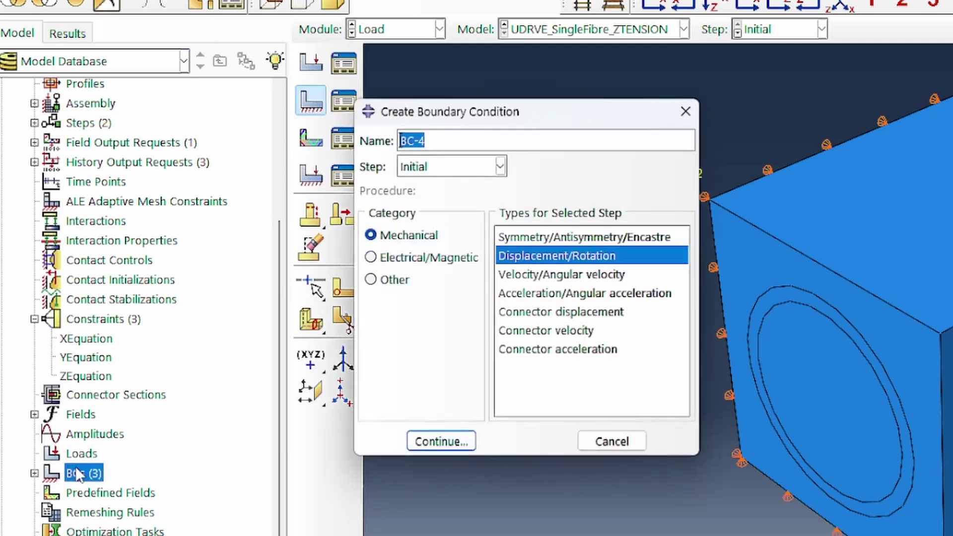
{"action": "type", "text": "Z"}
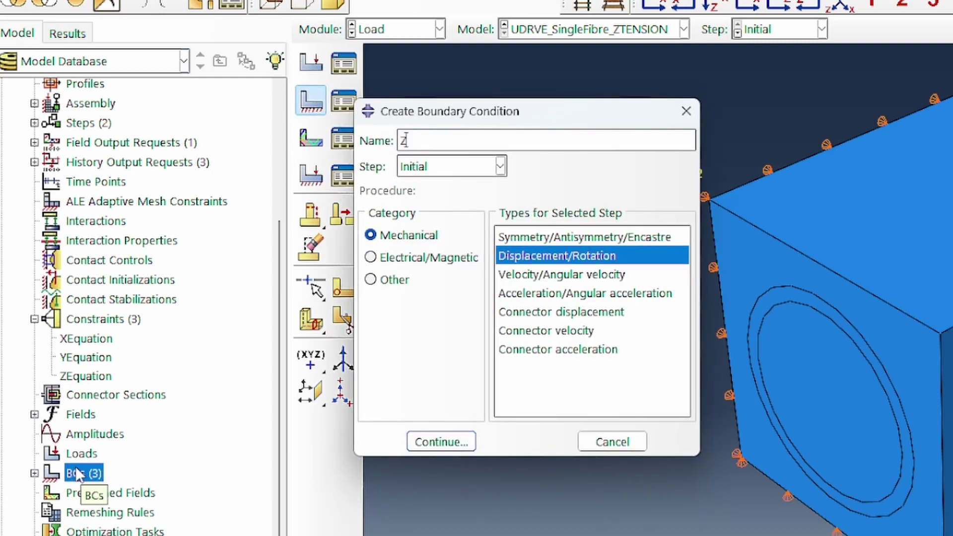
{"action": "type", "text": "TENSION"}
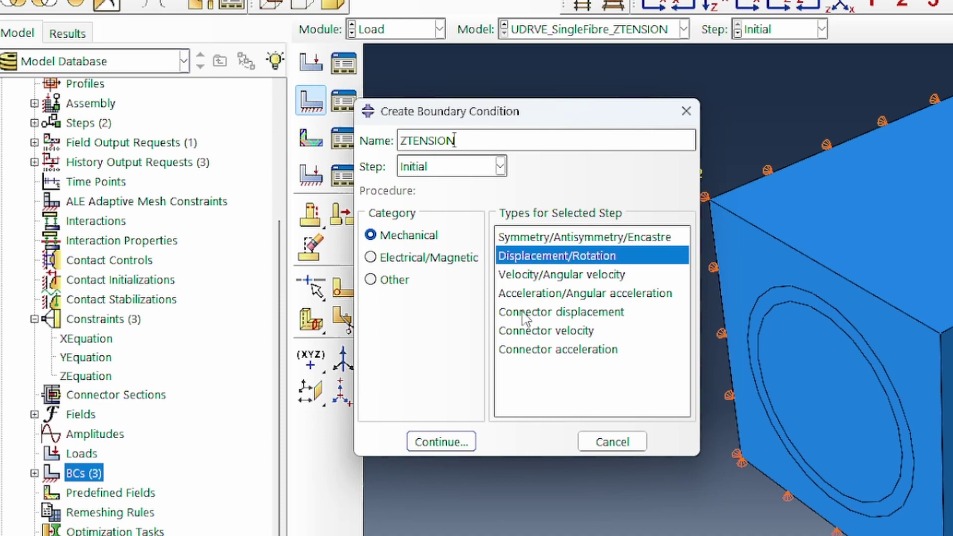
{"action": "left_click", "coordinate": [500, 166]}
{"action": "left_click", "coordinate": [453, 206]}
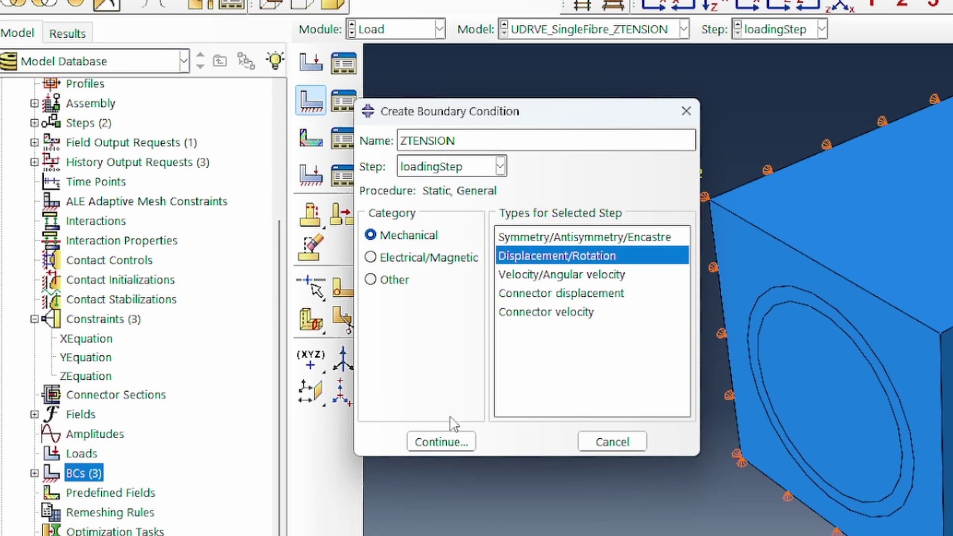
{"action": "left_click", "coordinate": [442, 443]}
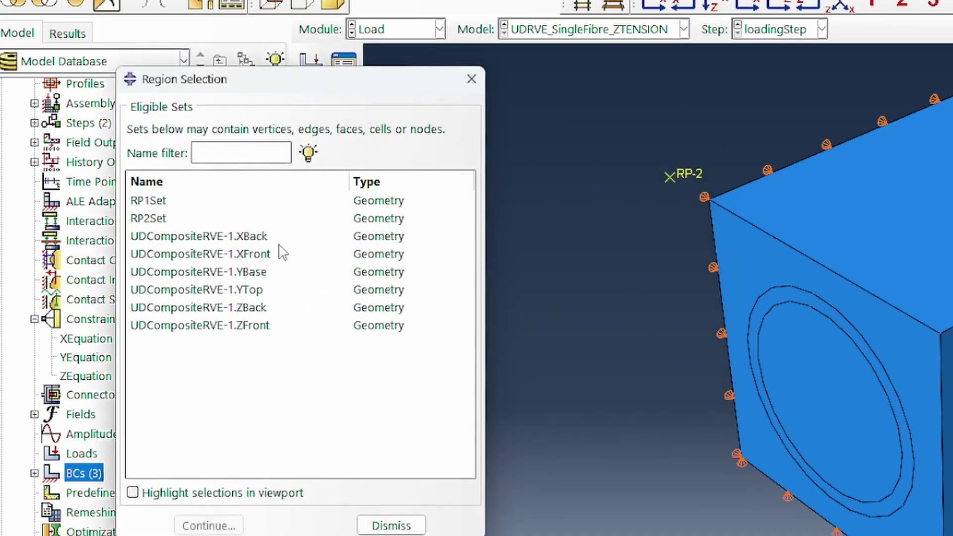
Step: Apply the ZTENSION boundary condition to RP1Set with a U3 displacement of 12
{"action": "left_click", "coordinate": [164, 201]}
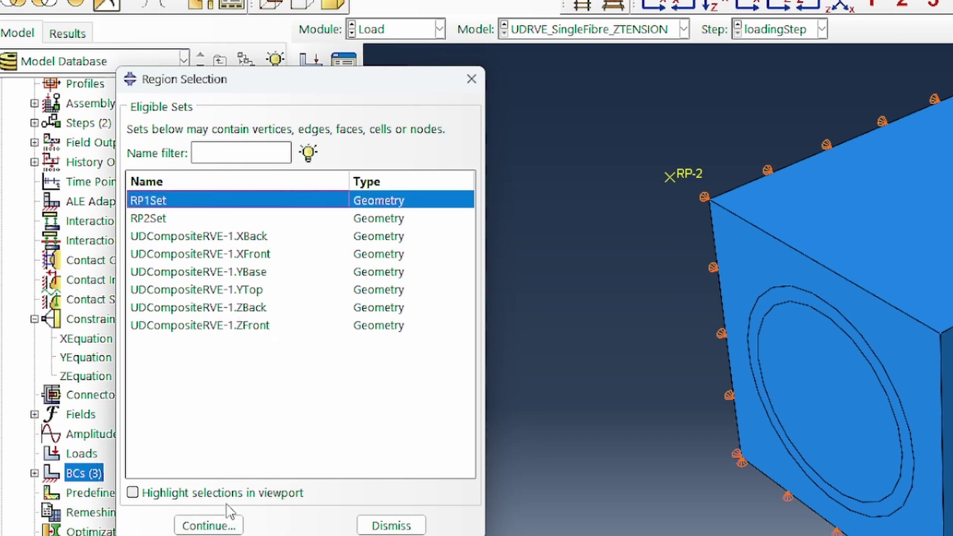
{"action": "left_click", "coordinate": [211, 524]}
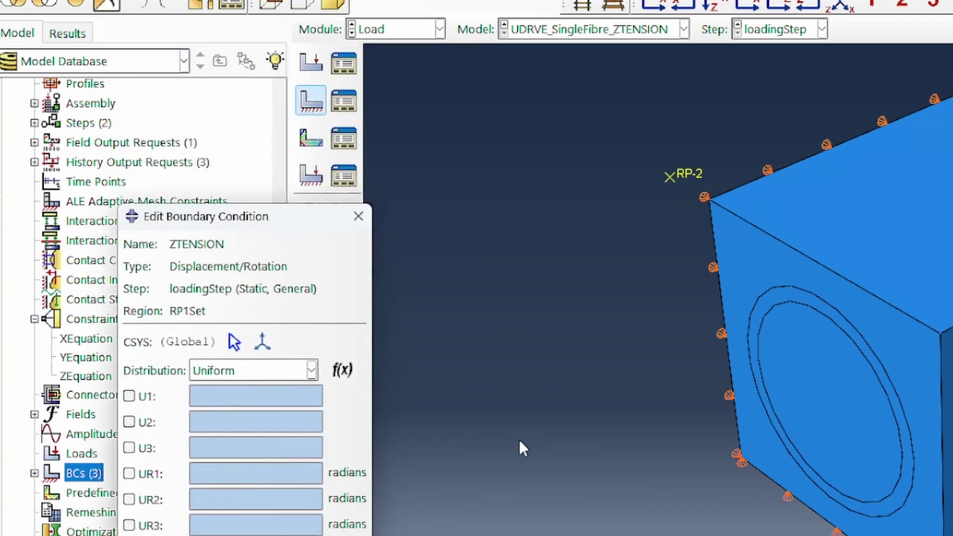
{"action": "left_click", "coordinate": [149, 448]}
{"action": "type", "text": "12"}
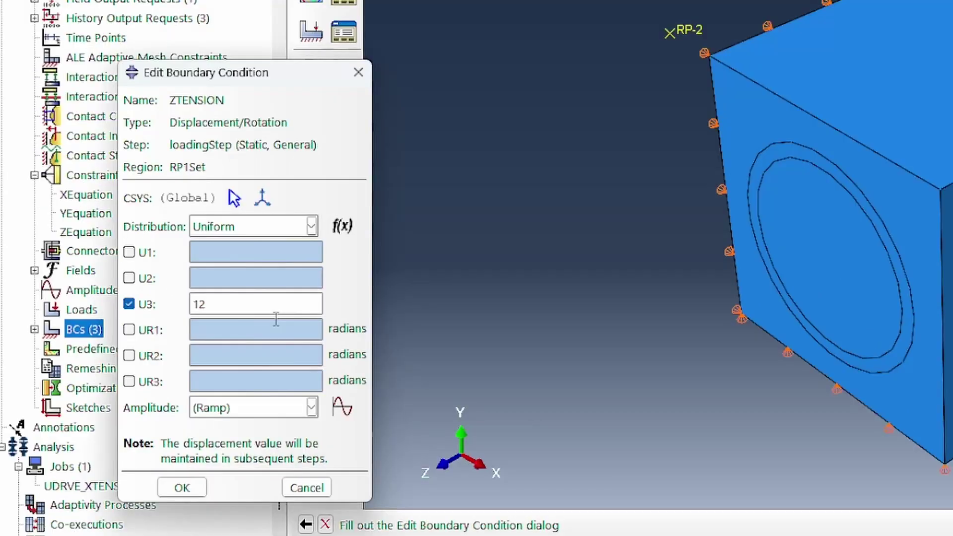
{"action": "left_click", "coordinate": [181, 488]}
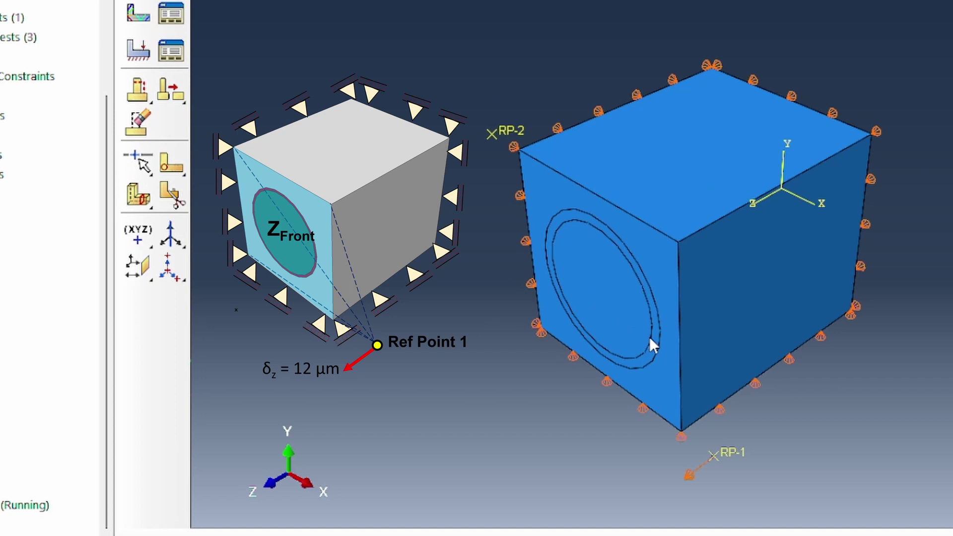
{"action": "left_click", "coordinate": [640, 366]}
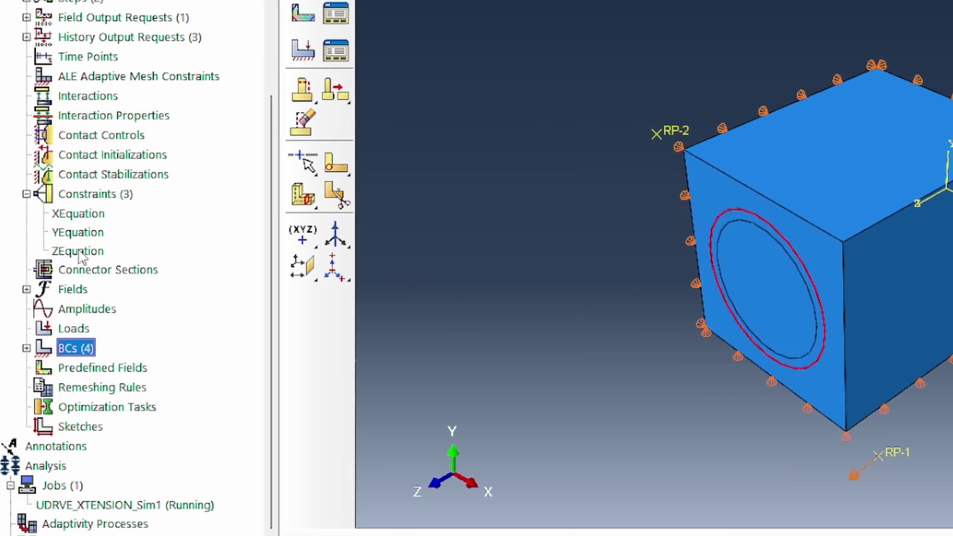
Step: Suppress the XEquation and YEquation constraints in the UDRVE_SingleFibre_ZTENSION model
{"action": "left_click", "coordinate": [78, 233]}
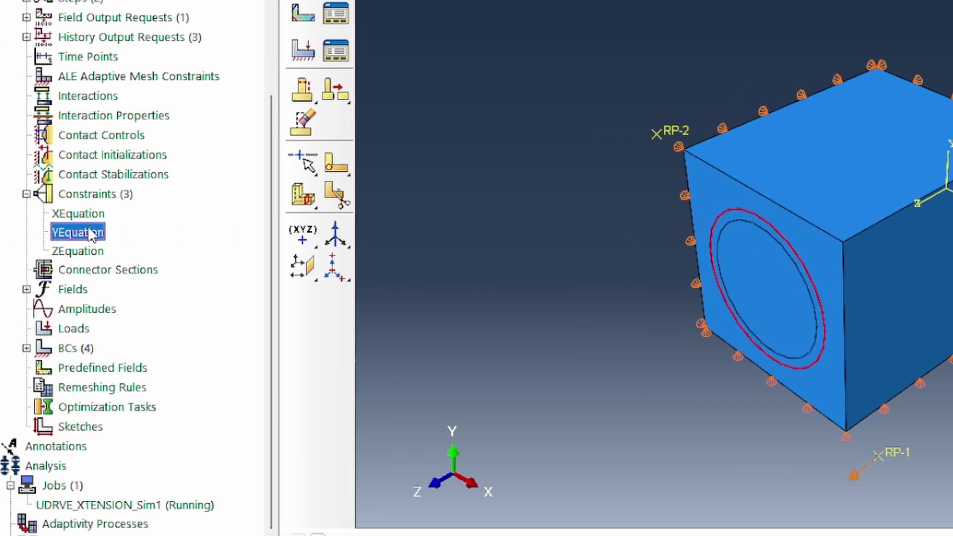
{"action": "left_click", "coordinate": [92, 214], "text": "ctrl"}
{"action": "right_click", "coordinate": [91, 211]}
{"action": "left_click", "coordinate": [169, 324]}
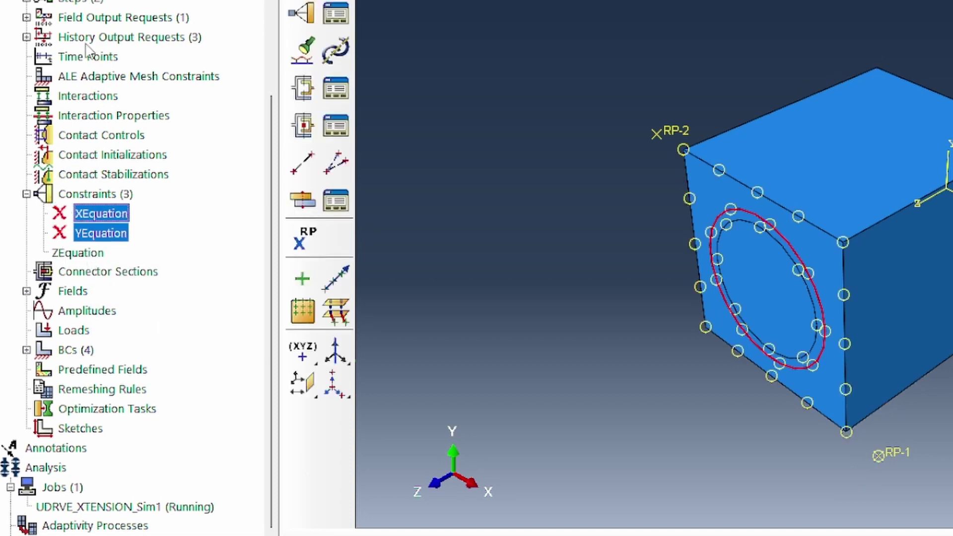
Step: Suppress the RP2HO history output request in the UDRVE_SingleFibre_ZTENSION model
{"action": "left_click", "coordinate": [27, 38]}
{"action": "left_click", "coordinate": [73, 94]}
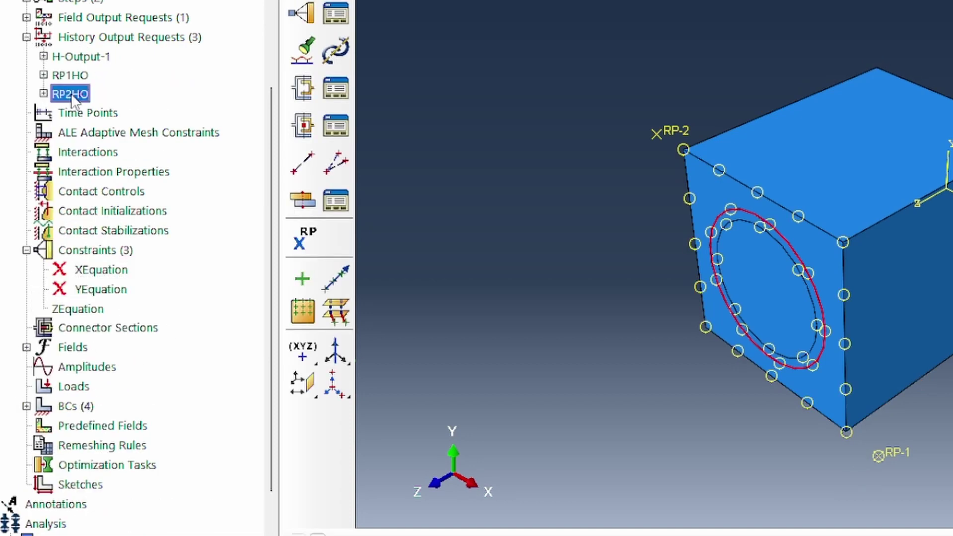
{"action": "right_click", "coordinate": [73, 94]}
{"action": "left_click", "coordinate": [99, 206]}
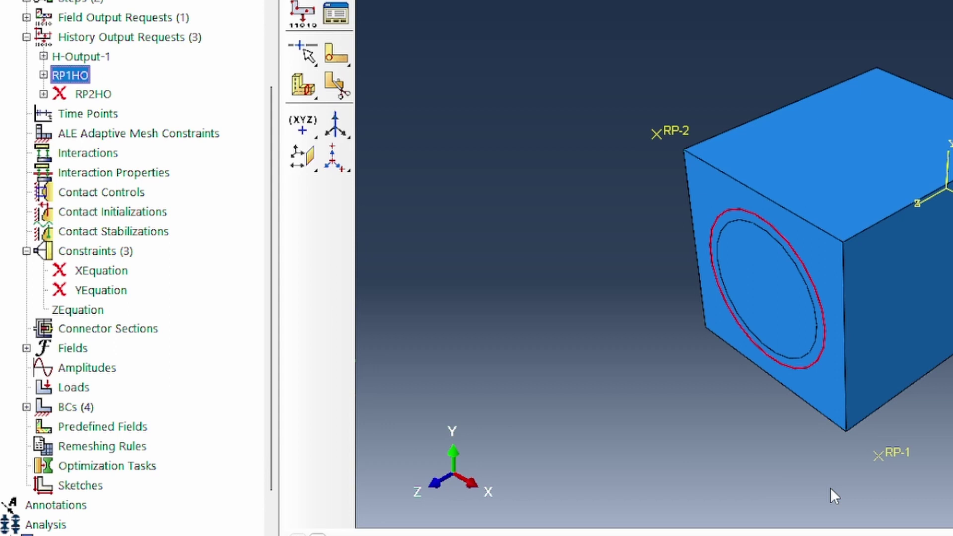
{"action": "scroll", "coordinate": [175, 249], "scroll_direction": "up", "scroll_amount": 3}
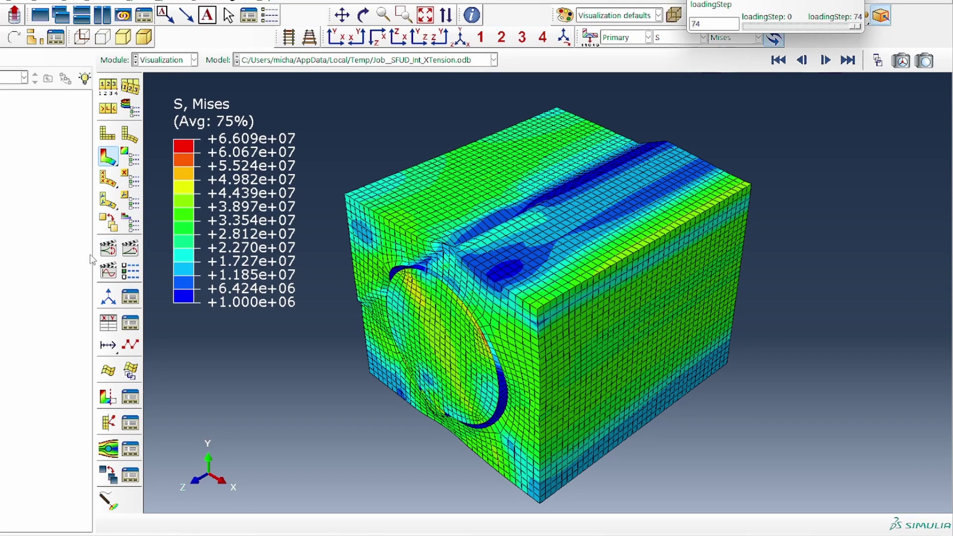
Step: Animate the Mises stress contours of the X-tension result and examine the fibre's front face
{"action": "left_click", "coordinate": [108, 248]}
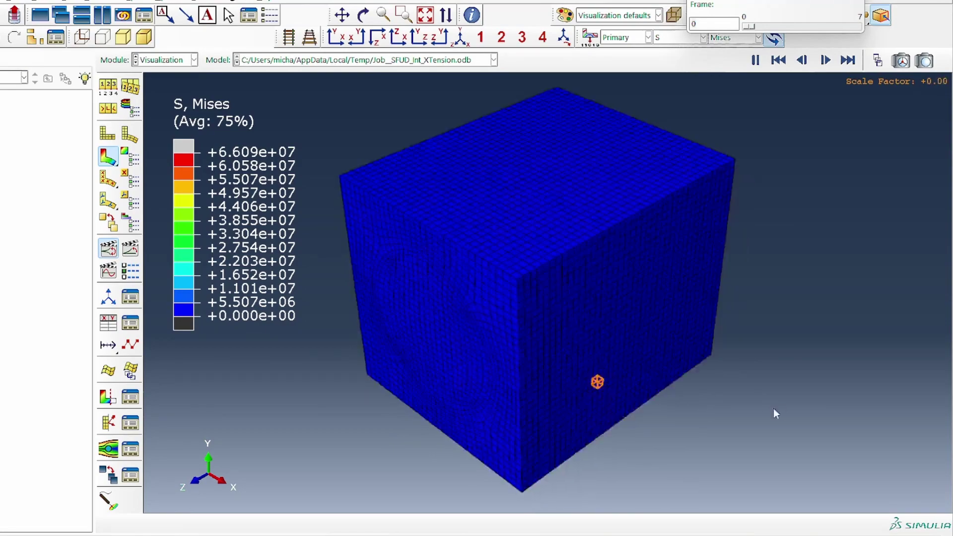
{"action": "left_click", "coordinate": [363, 15]}
{"action": "left_click_drag", "start_coordinate": [481, 276], "coordinate": [530, 275]}
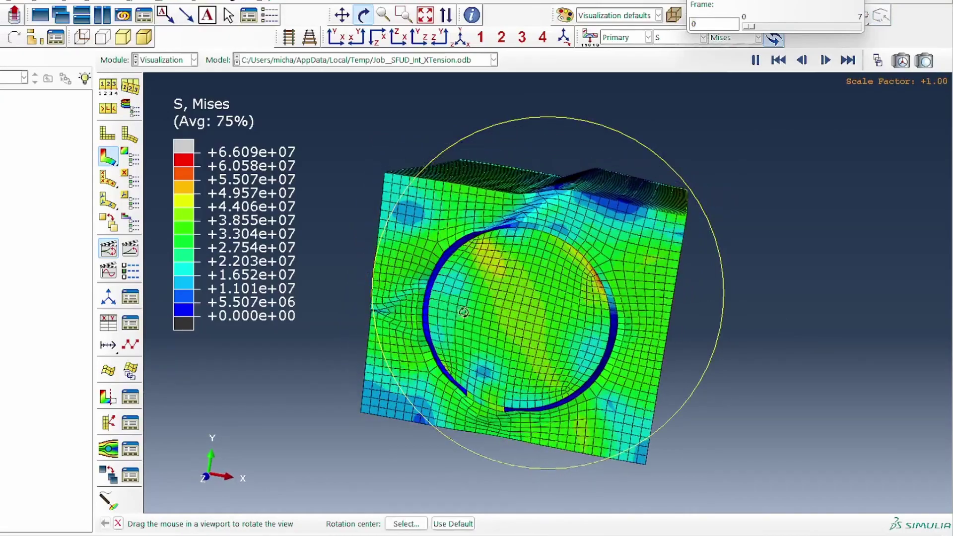
Step: Plot PEEQ for the X-tension result at the last frame and examine the plastic strain around the fibre from several angles
{"action": "left_click", "coordinate": [663, 39]}
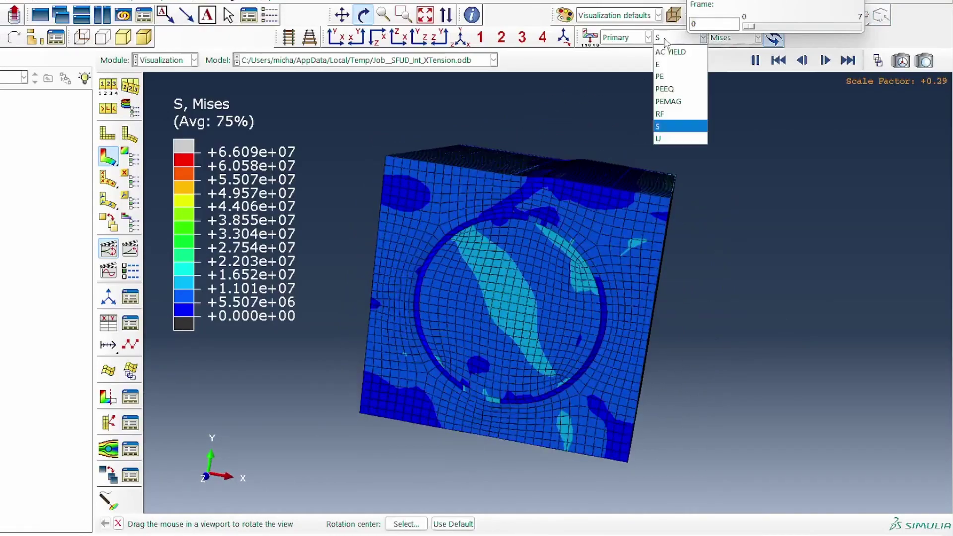
{"action": "left_click", "coordinate": [666, 89]}
{"action": "left_click_drag", "start_coordinate": [636, 314], "coordinate": [630, 111]}
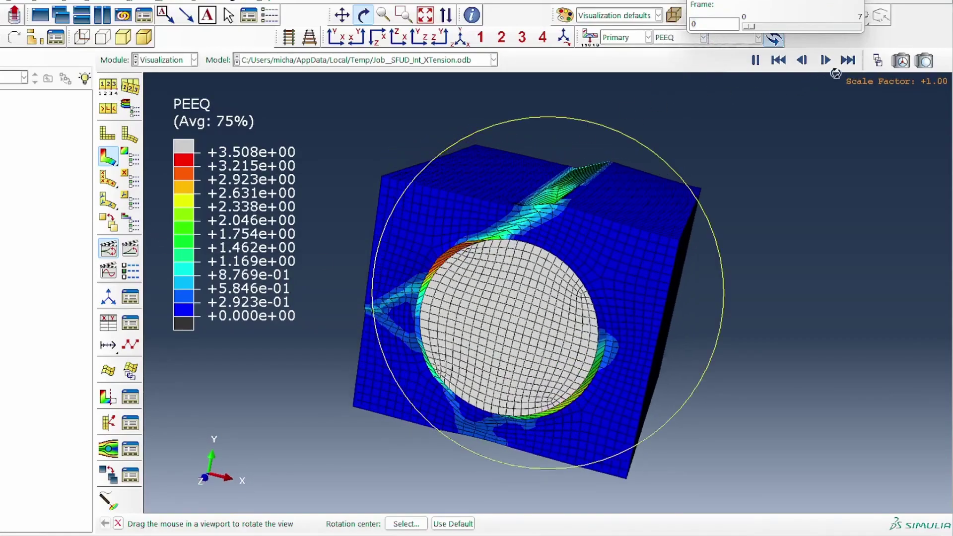
{"action": "left_click", "coordinate": [848, 59]}
{"action": "left_click_drag", "start_coordinate": [602, 293], "coordinate": [580, 197]}
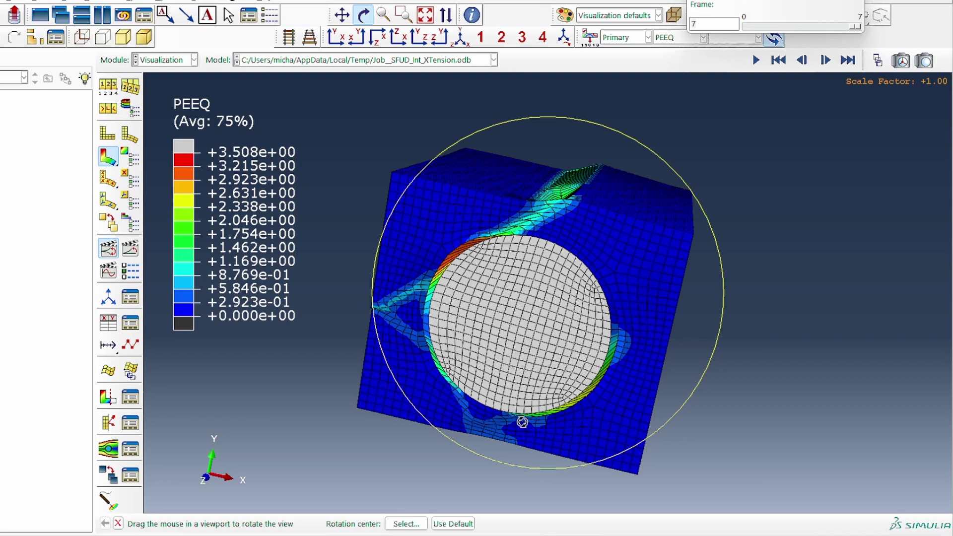
{"action": "left_click_drag", "start_coordinate": [566, 362], "coordinate": [564, 323]}
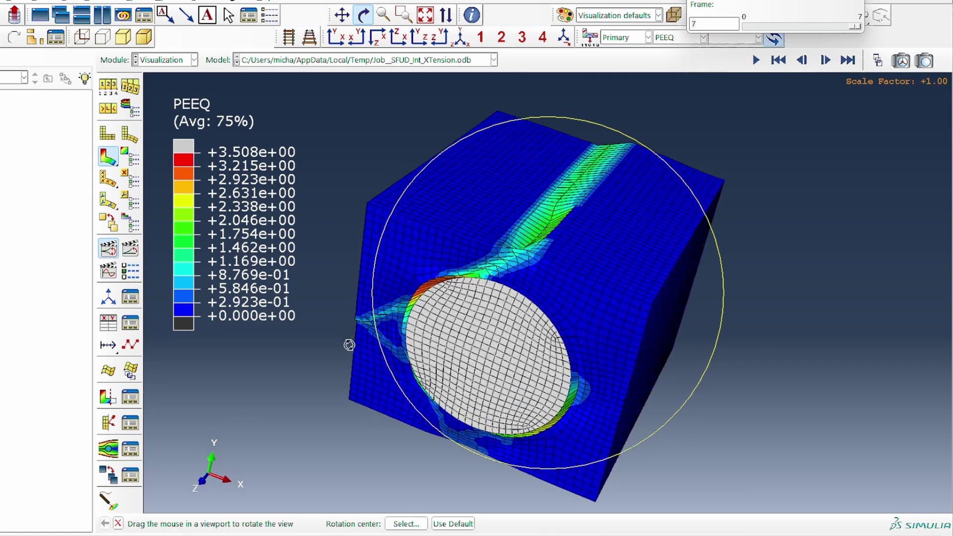
{"action": "left_click_drag", "start_coordinate": [415, 302], "coordinate": [344, 316]}
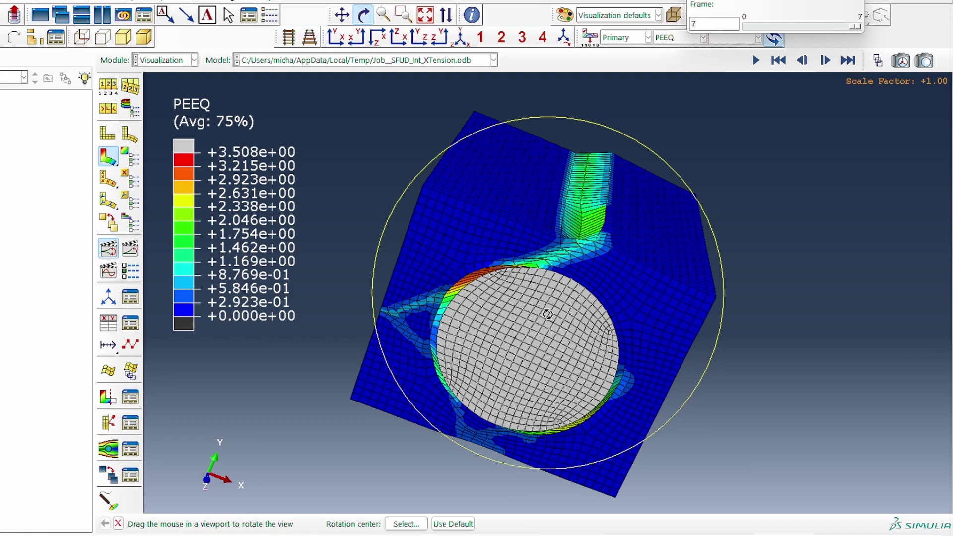
{"action": "left_click_drag", "start_coordinate": [547, 362], "coordinate": [611, 283]}
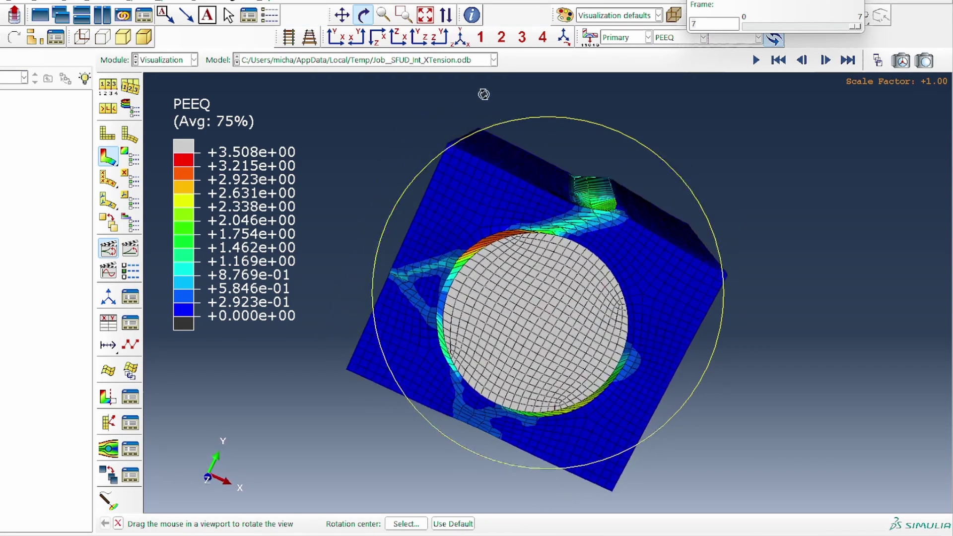
Step: Display Job__SFUD_Int_YTension.odb, animate its Mises stress contours on the deformed shape and examine the RVE from several angles
{"action": "left_click", "coordinate": [470, 63]}
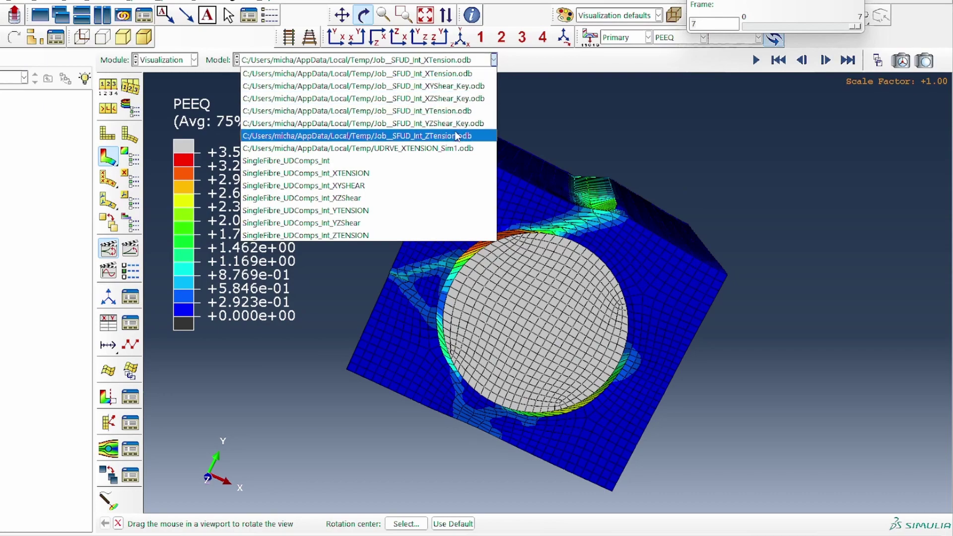
{"action": "left_click", "coordinate": [431, 111]}
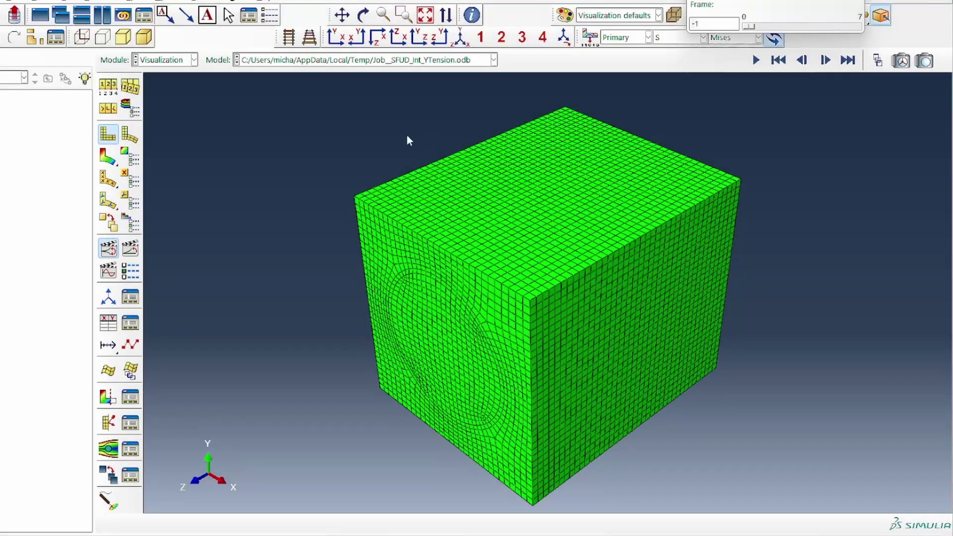
{"action": "left_click", "coordinate": [107, 157]}
{"action": "left_click", "coordinate": [364, 15]}
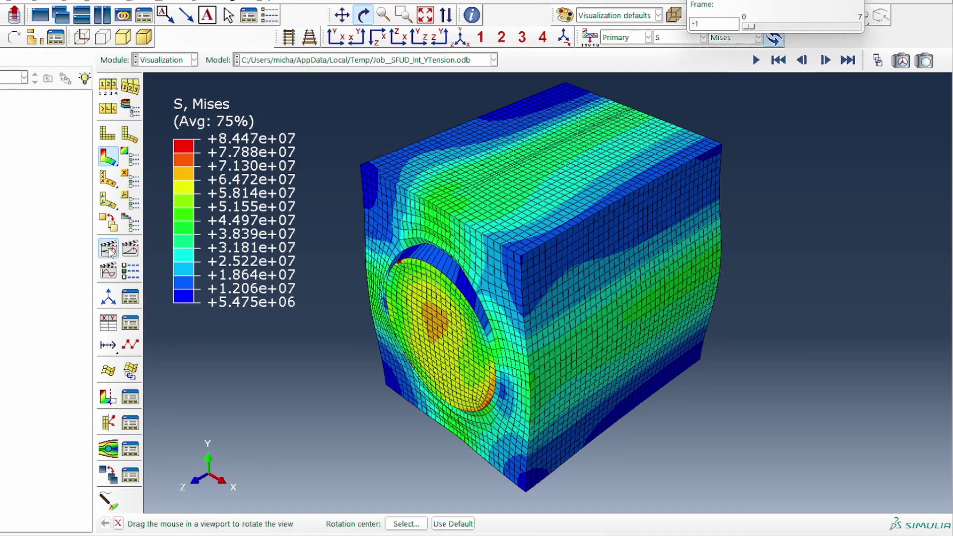
{"action": "left_click", "coordinate": [108, 249]}
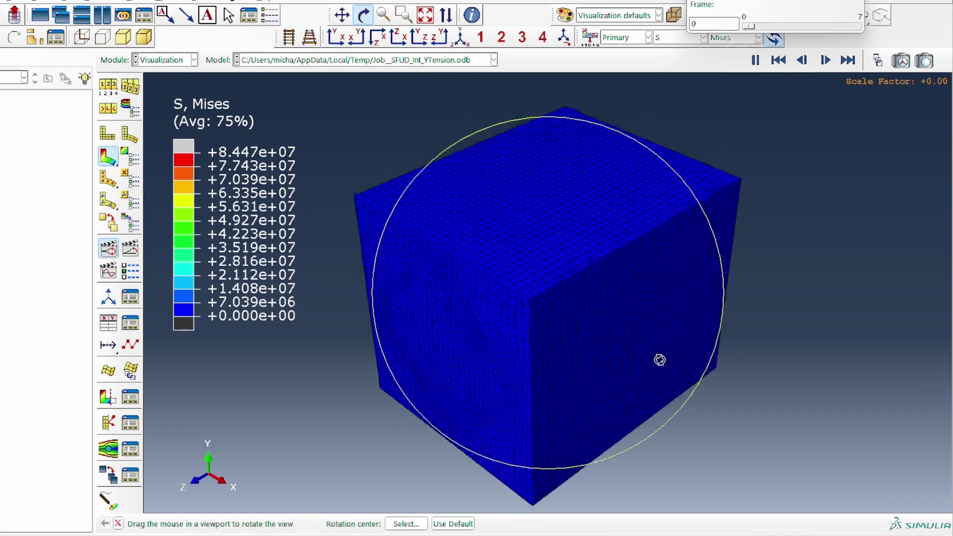
{"action": "left_click_drag", "start_coordinate": [534, 196], "coordinate": [572, 344]}
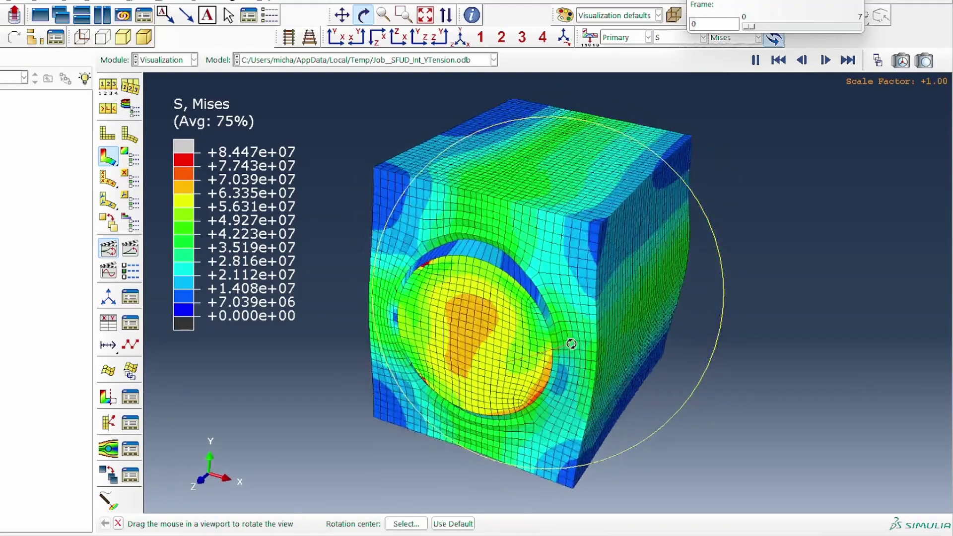
{"action": "left_click_drag", "start_coordinate": [404, 219], "coordinate": [461, 296]}
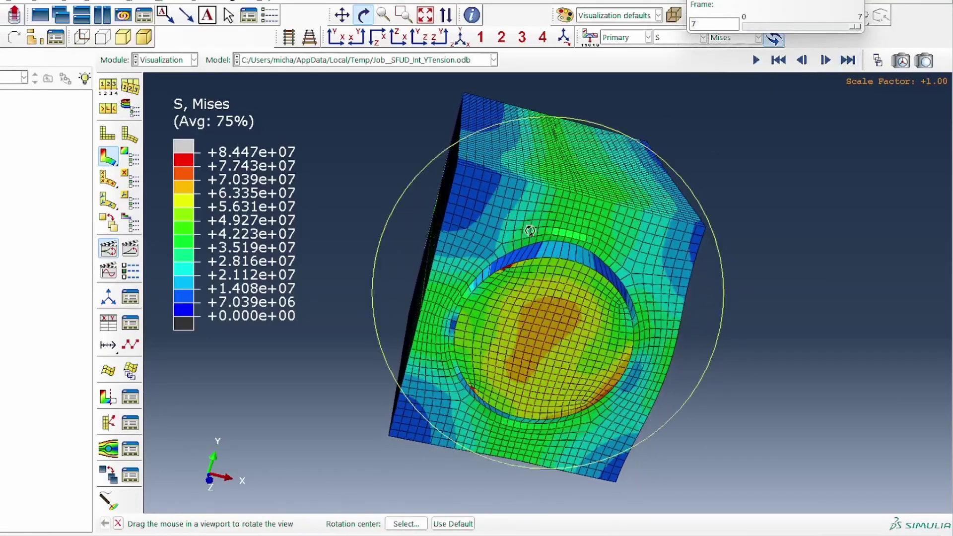
{"action": "left_click_drag", "start_coordinate": [568, 284], "coordinate": [479, 245]}
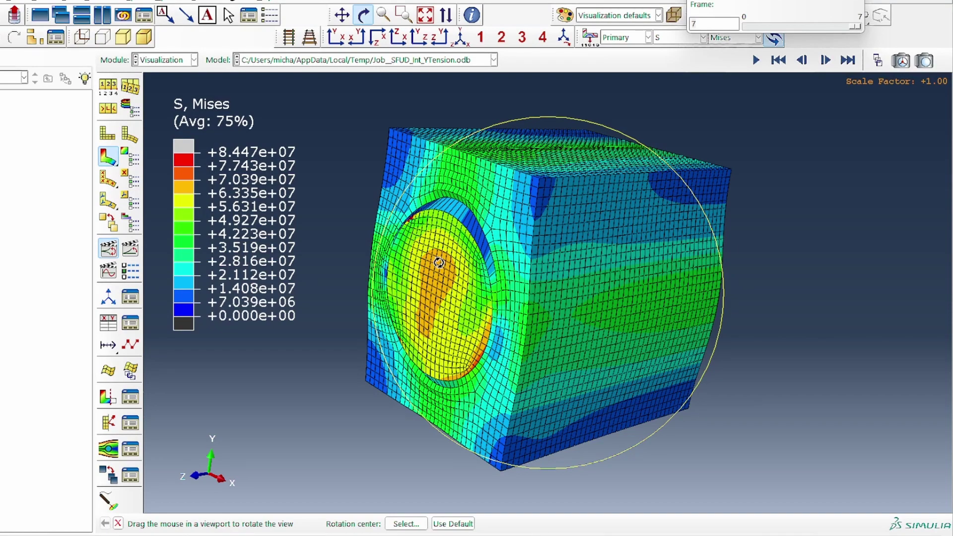
{"action": "left_click_drag", "start_coordinate": [521, 290], "coordinate": [616, 293]}
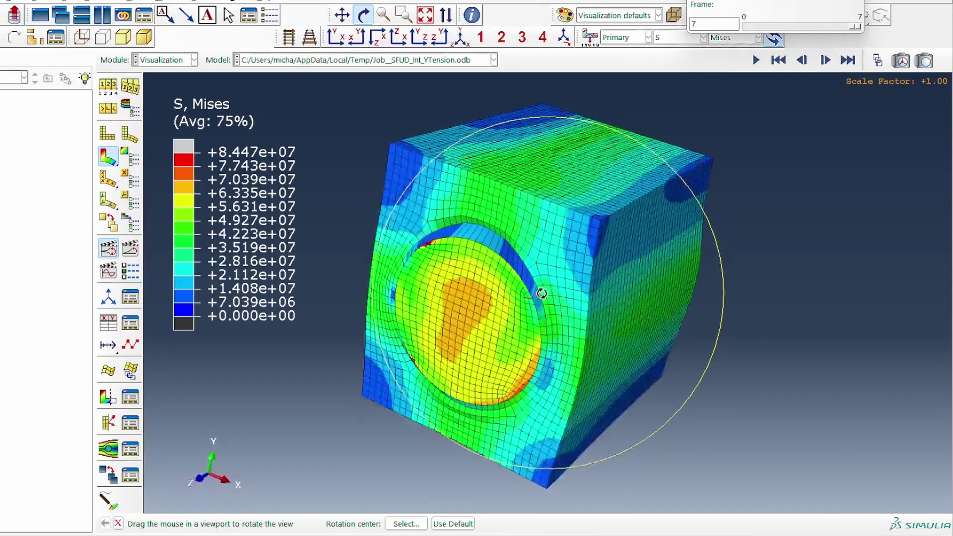
Step: Plot PEEQ for the Y-tension result and examine the plastic strain around the fibre interface
{"action": "left_click", "coordinate": [668, 38]}
{"action": "left_click", "coordinate": [673, 91]}
{"action": "left_click_drag", "start_coordinate": [641, 208], "coordinate": [475, 220]}
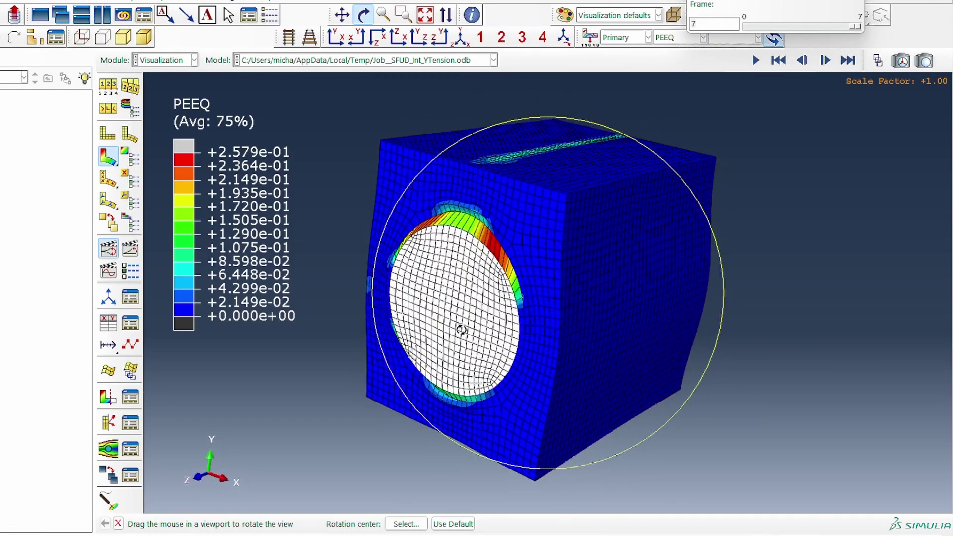
{"action": "left_click_drag", "start_coordinate": [568, 273], "coordinate": [547, 367]}
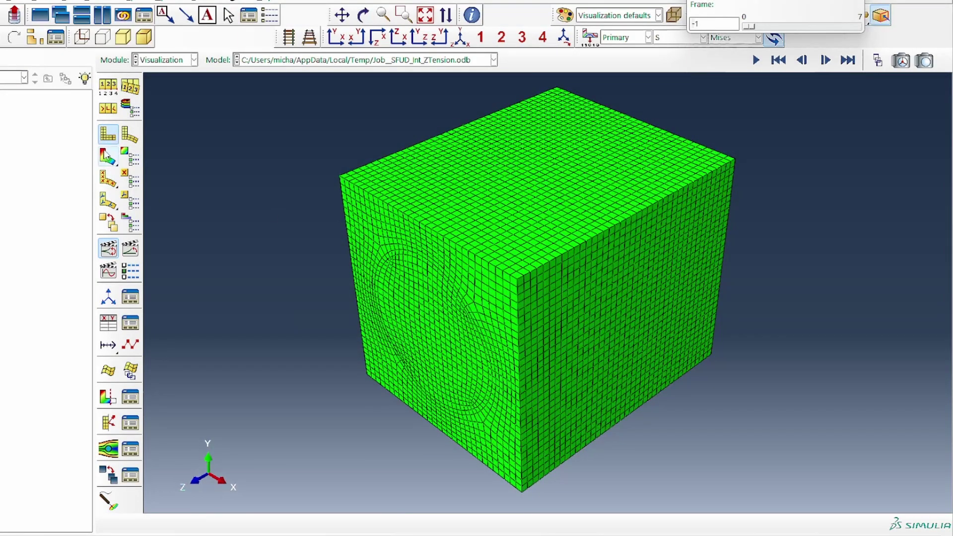
Step: Show the PEEQ contours of the Z-tension result on the deformed shape and examine the fibre face and outer sides
{"action": "left_click", "coordinate": [106, 156]}
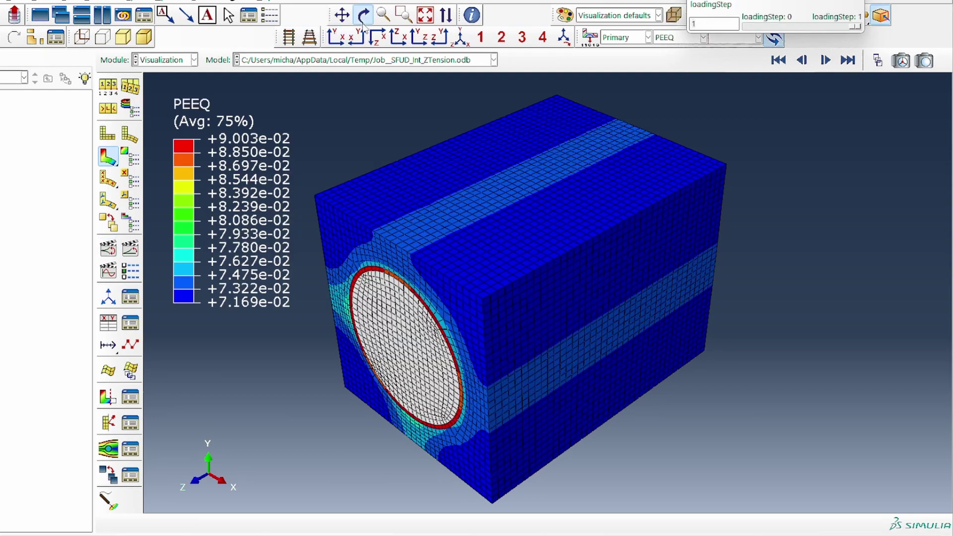
{"action": "left_click", "coordinate": [364, 14]}
{"action": "left_click_drag", "start_coordinate": [368, 130], "coordinate": [353, 198]}
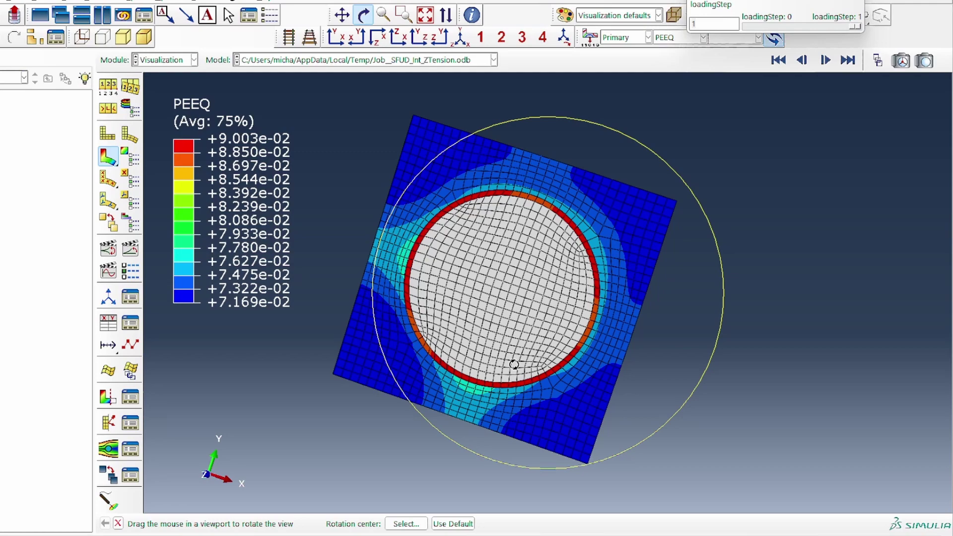
{"action": "left_click_drag", "start_coordinate": [535, 278], "coordinate": [492, 255]}
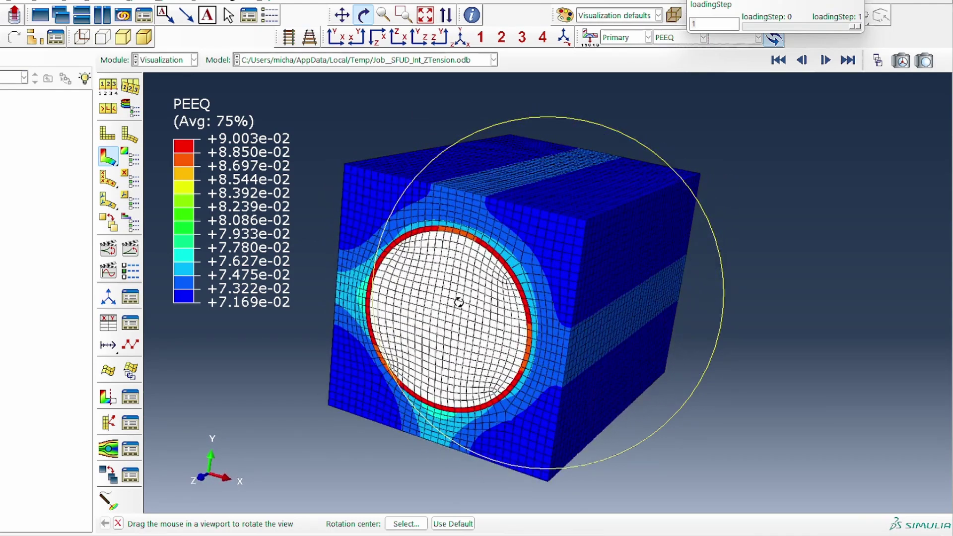
{"action": "left_click_drag", "start_coordinate": [456, 344], "coordinate": [485, 321]}
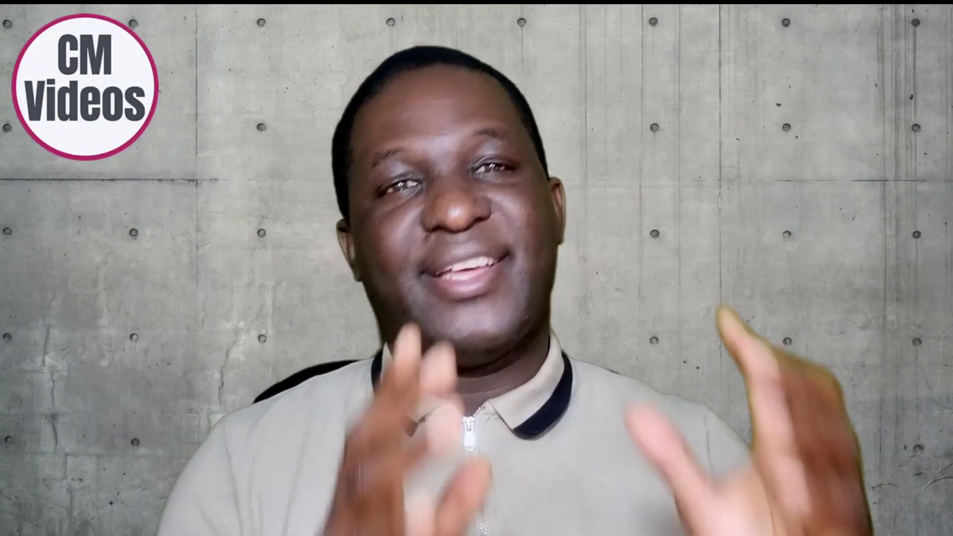